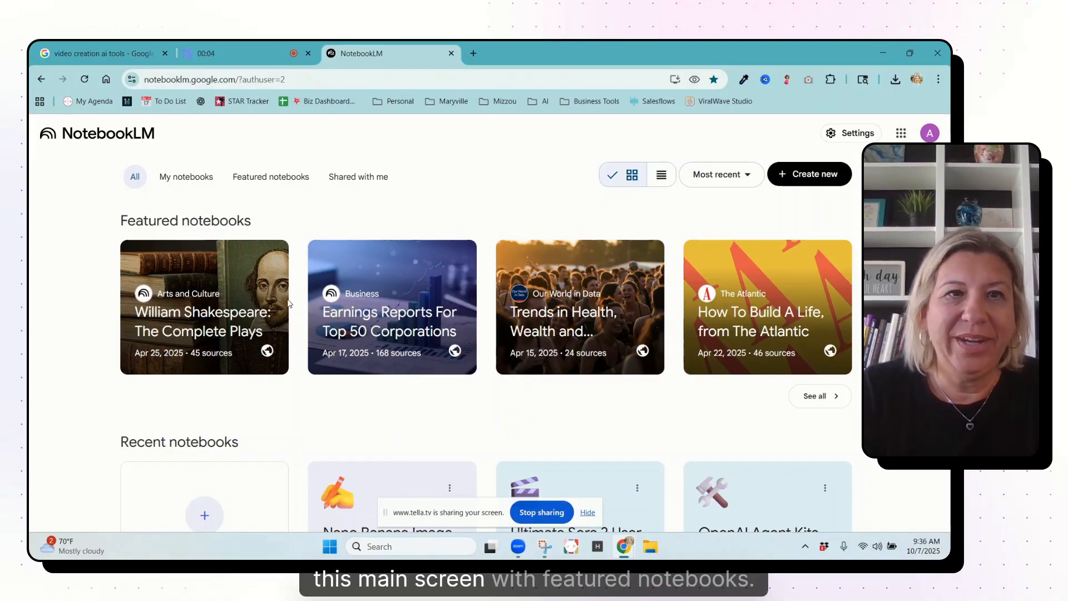
Step: Open the Ultimate Sora 2 User Guide notebook and discover web sources for "learning more about sora"
scroll(286, 436, "down", 2)
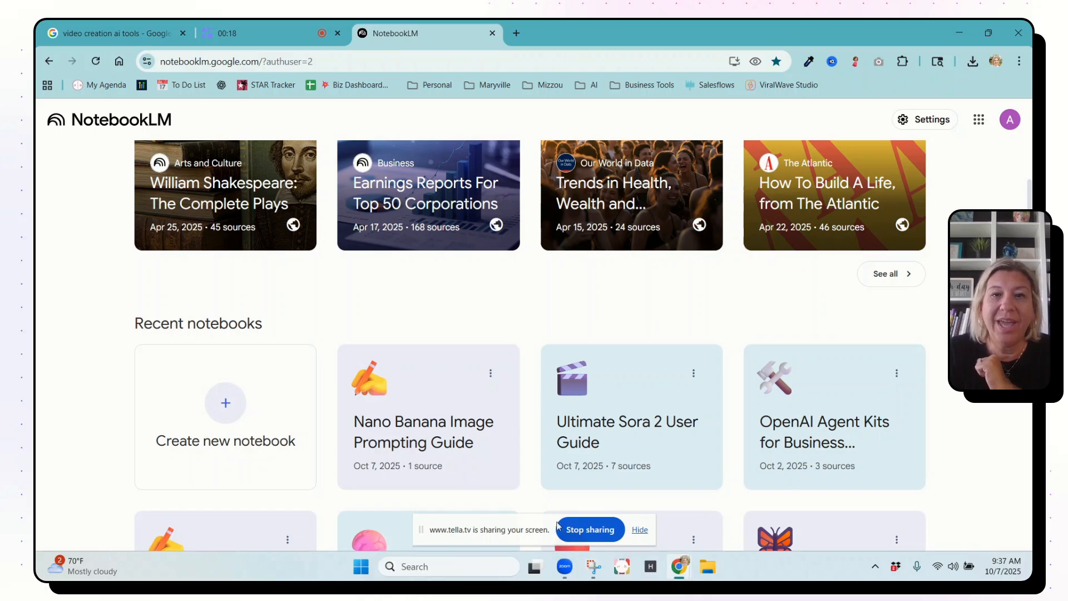
left_click(632, 425)
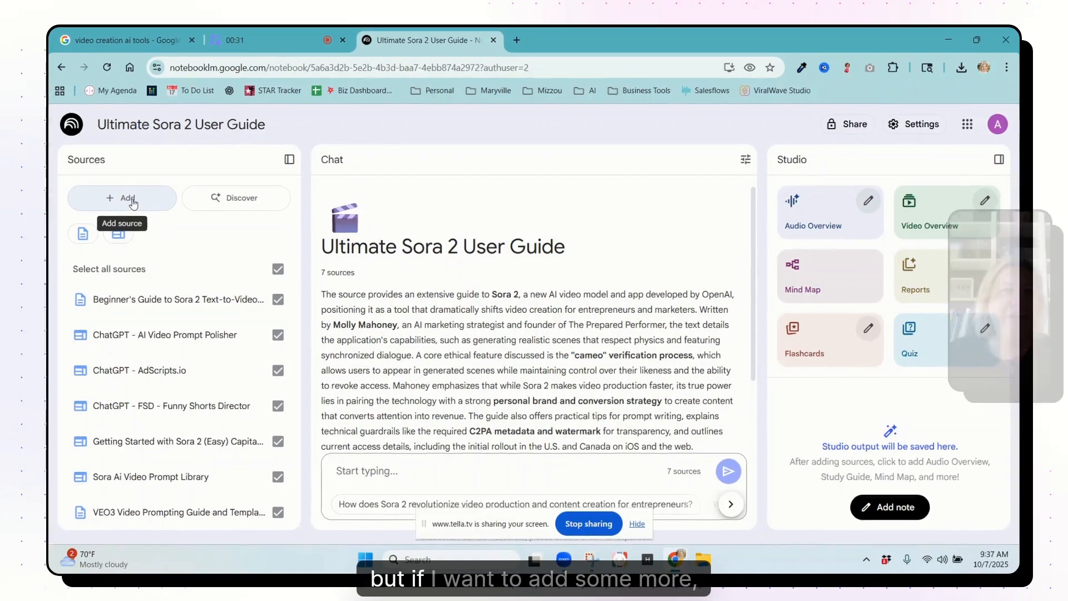
left_click(120, 196)
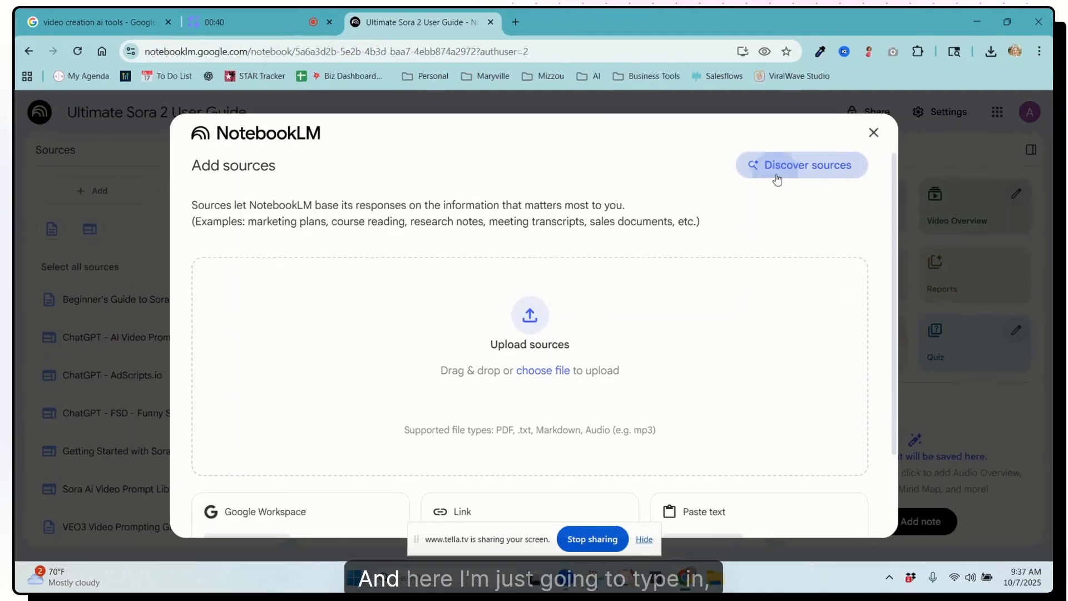
left_click(773, 178)
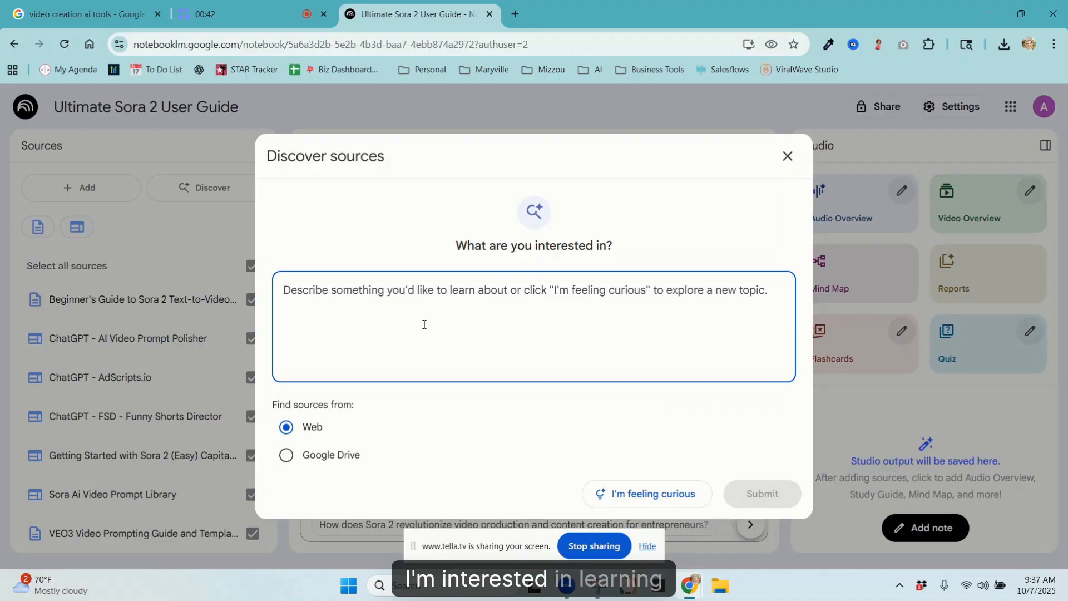
type("learning more about sora")
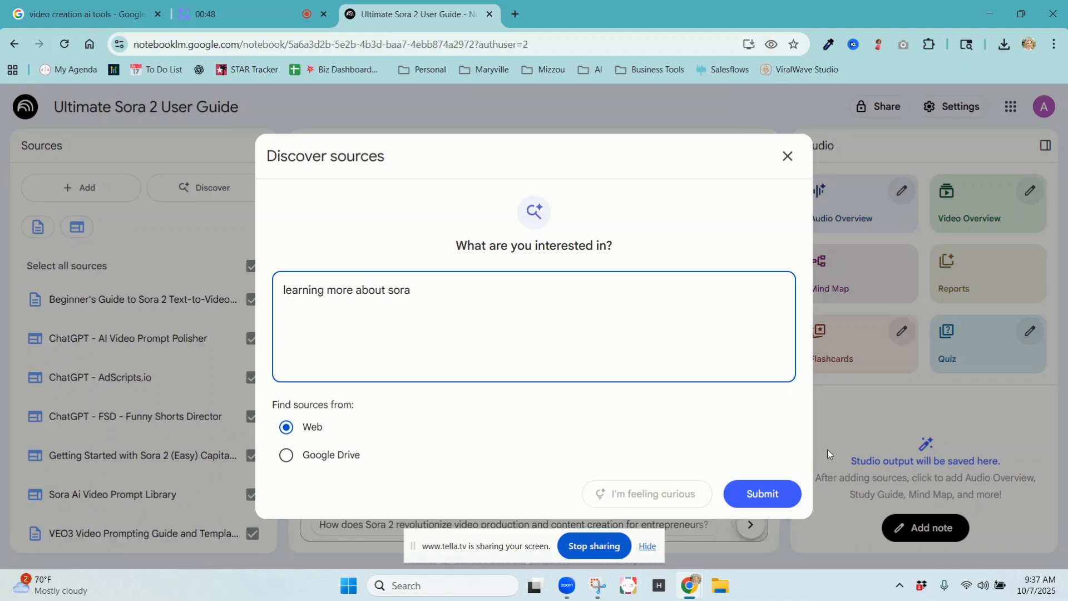
left_click(761, 493)
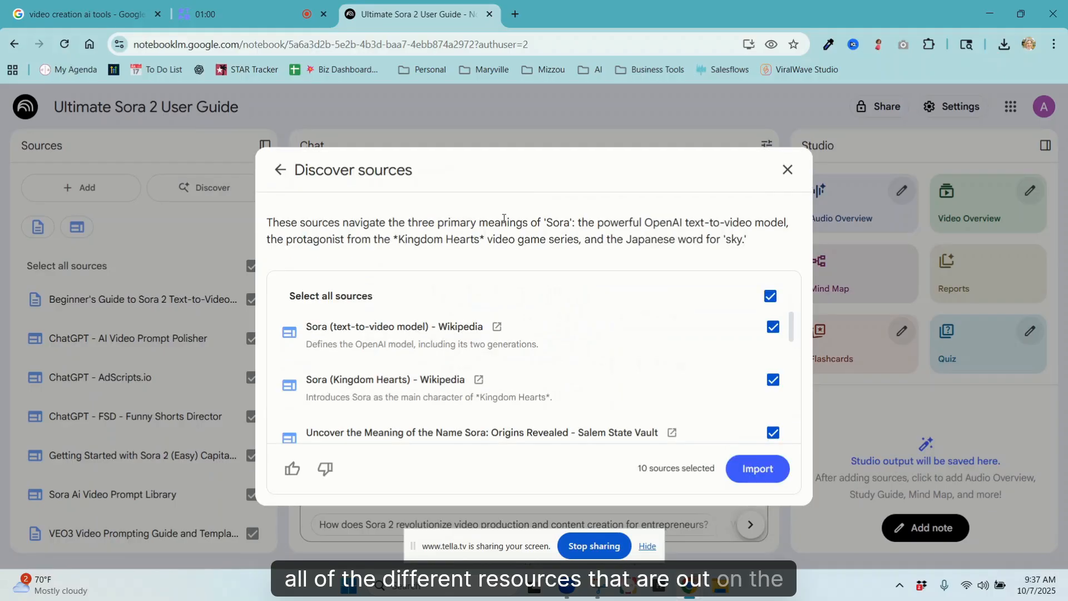
Step: Exclude the McKinsey report on the economic potential of generative AI and import the other discovered sources
scroll(573, 341, "down", 5)
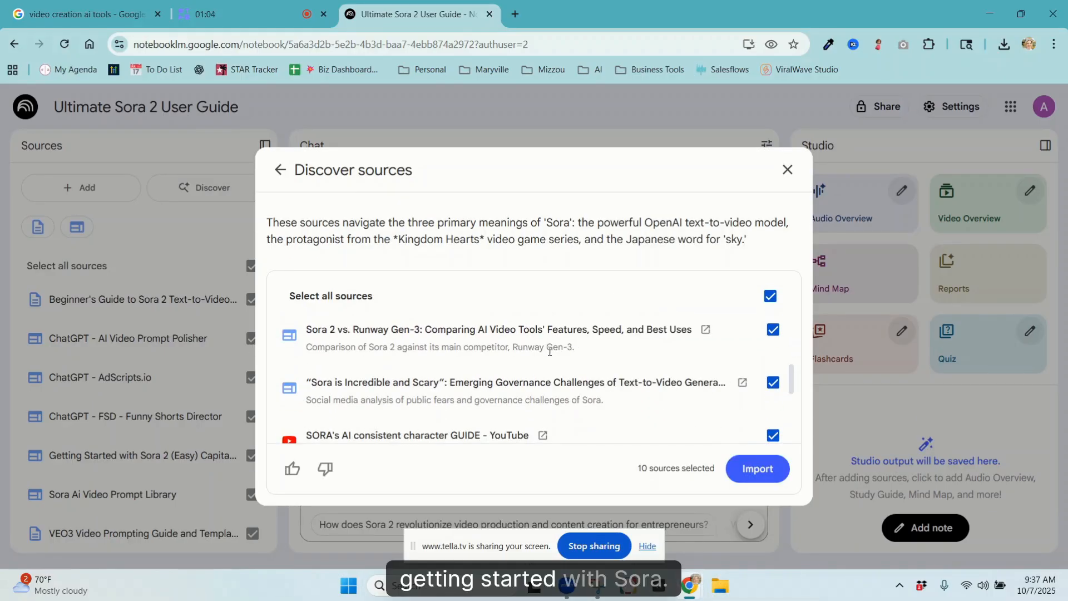
scroll(588, 355, "down", 3)
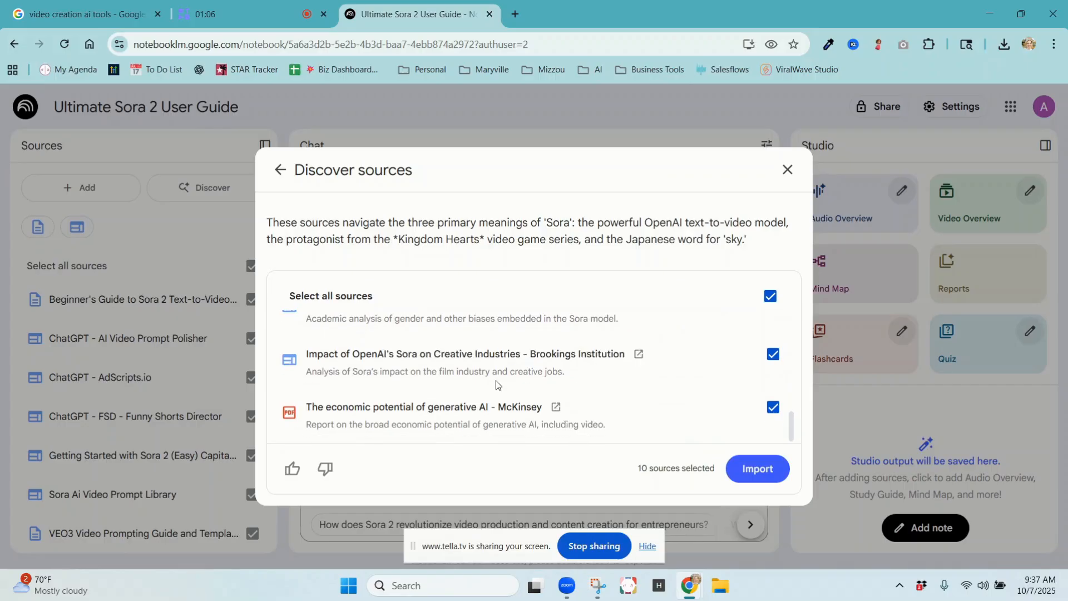
left_click(774, 406)
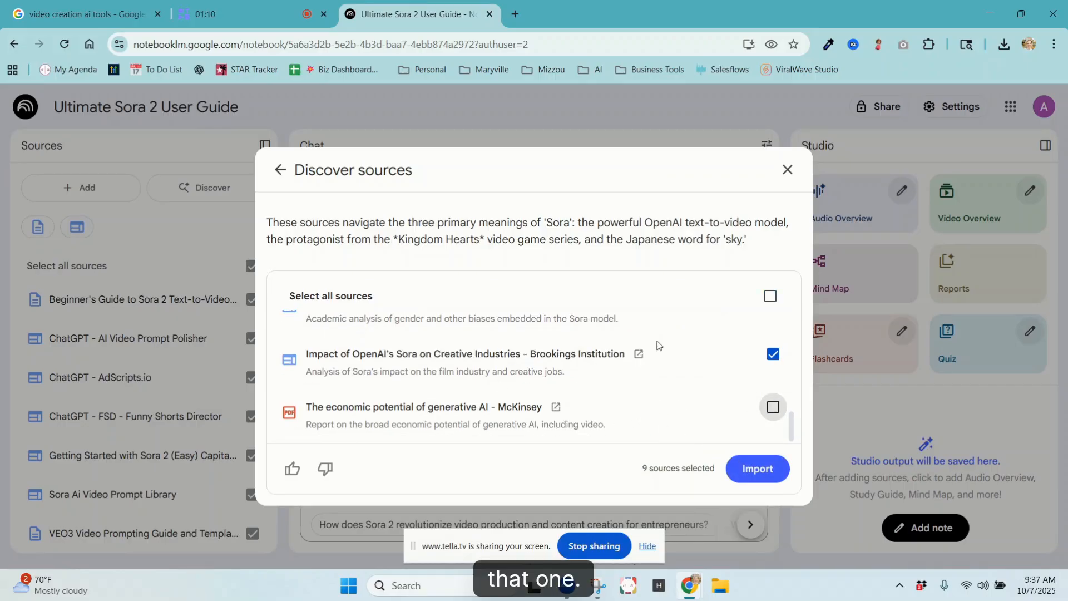
scroll(645, 350, "up", 1)
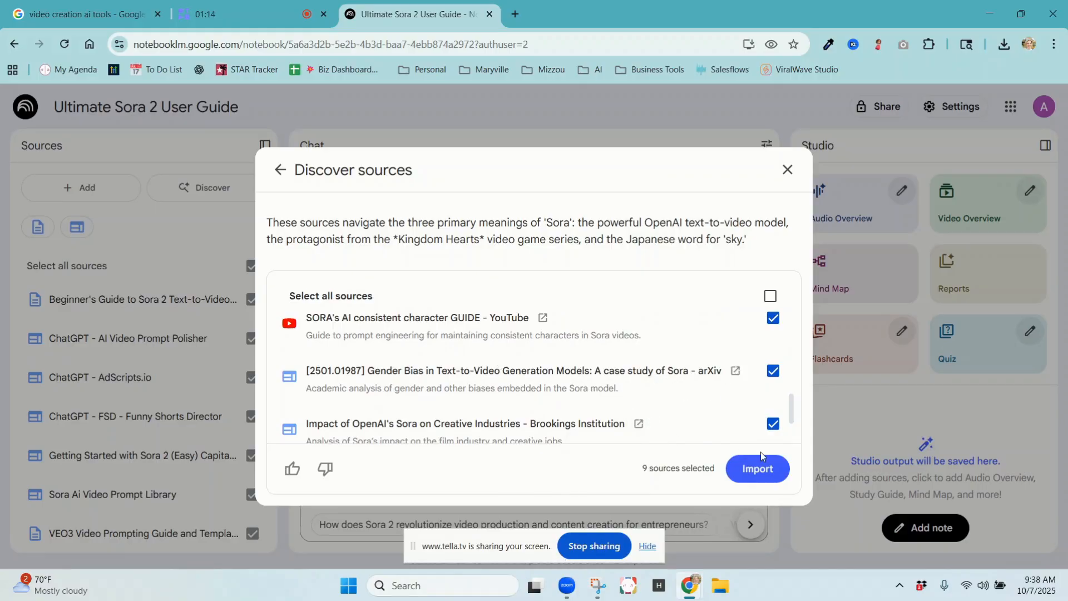
left_click(743, 472)
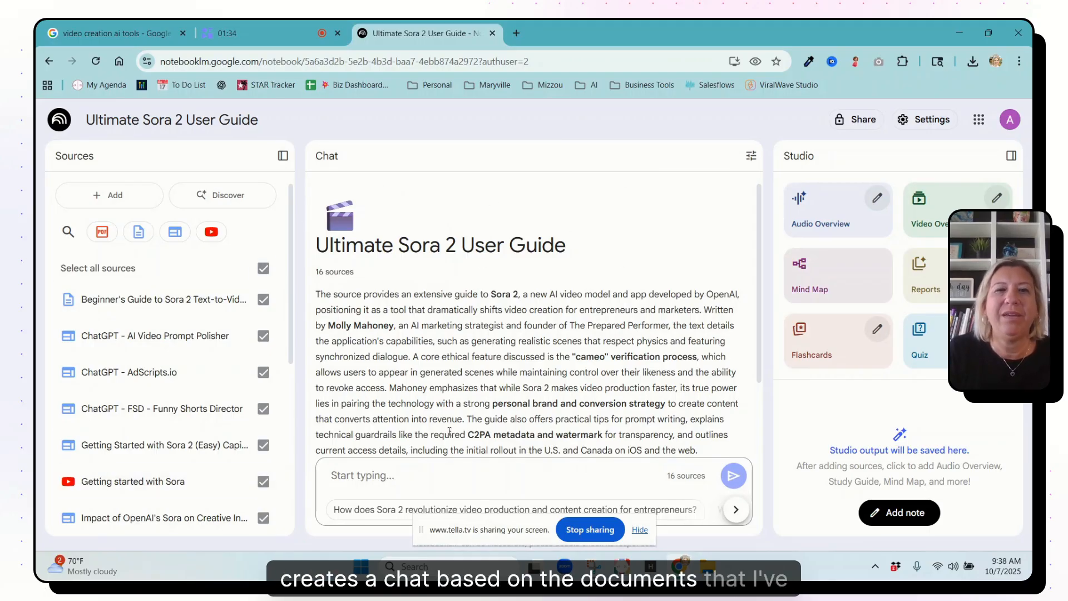
Step: Generate a Video Overview and a Briefing Doc report from the notebook's sources
scroll(490, 361, "down", 2)
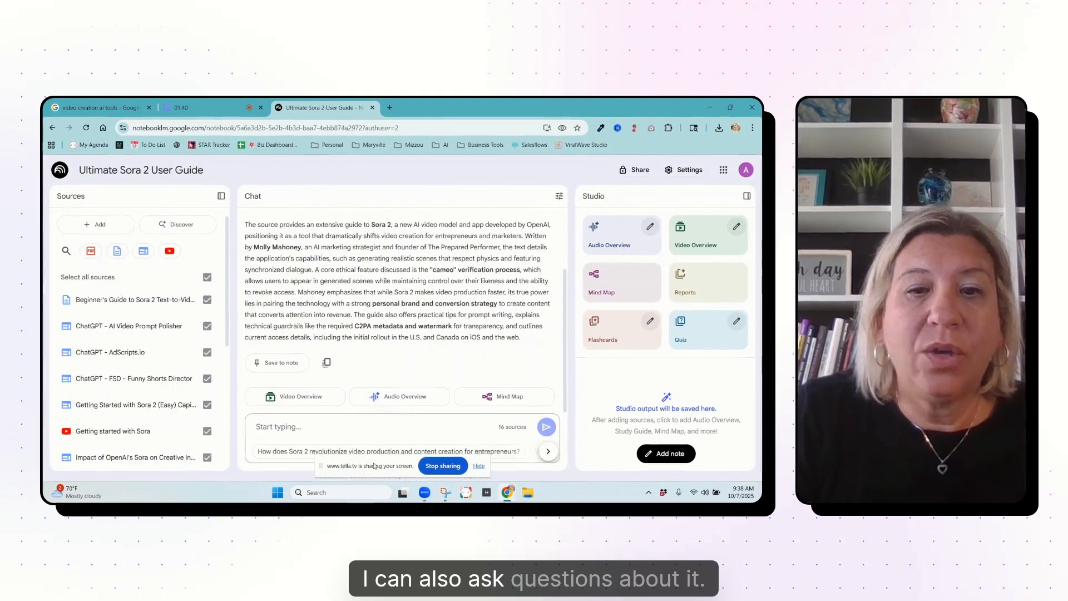
left_click(478, 465)
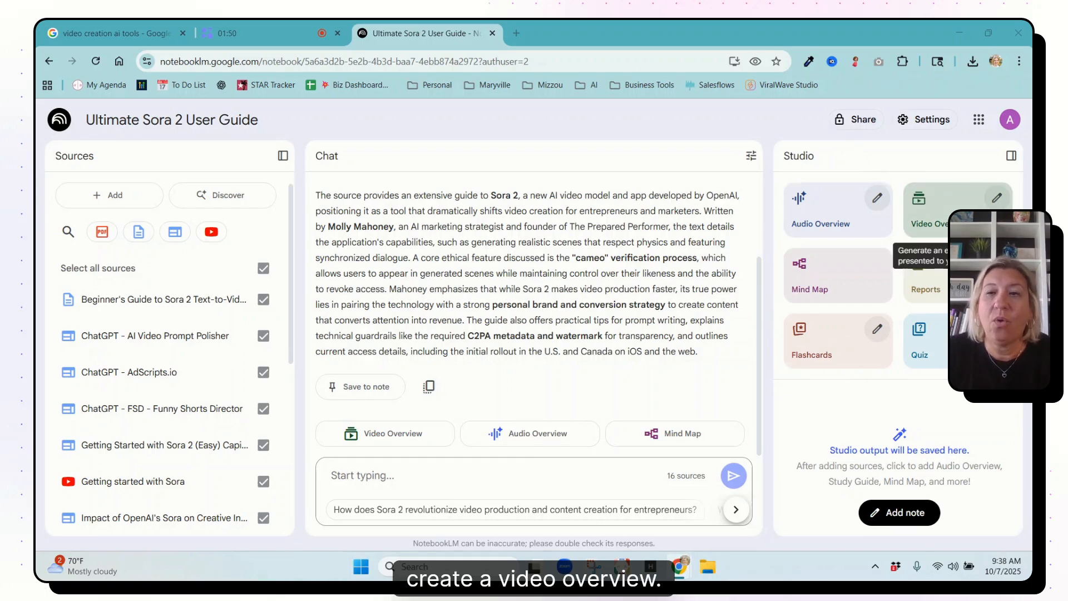
left_click(973, 220)
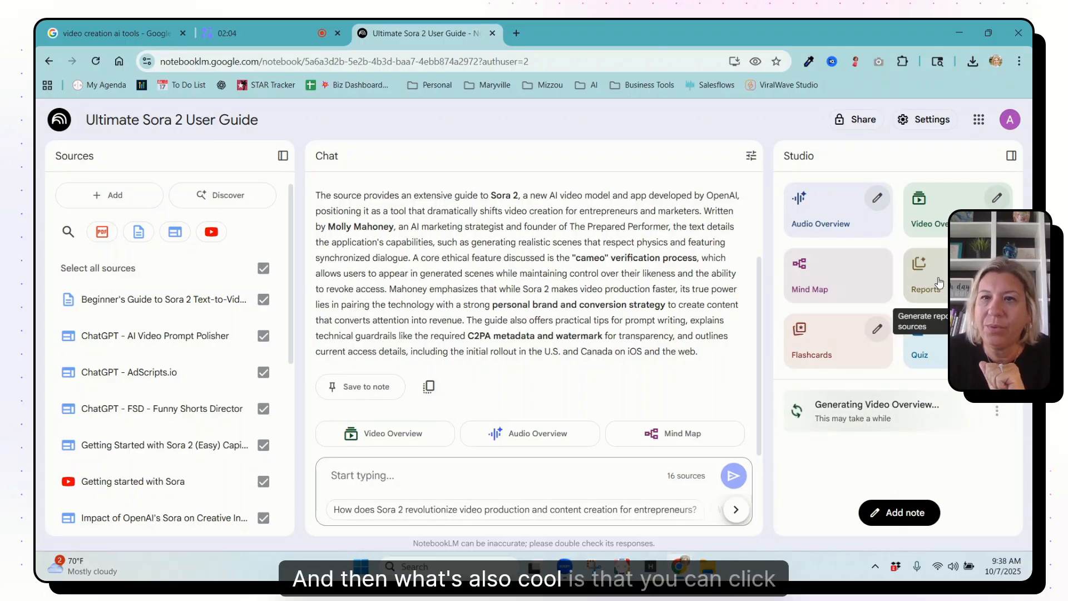
left_click(939, 281)
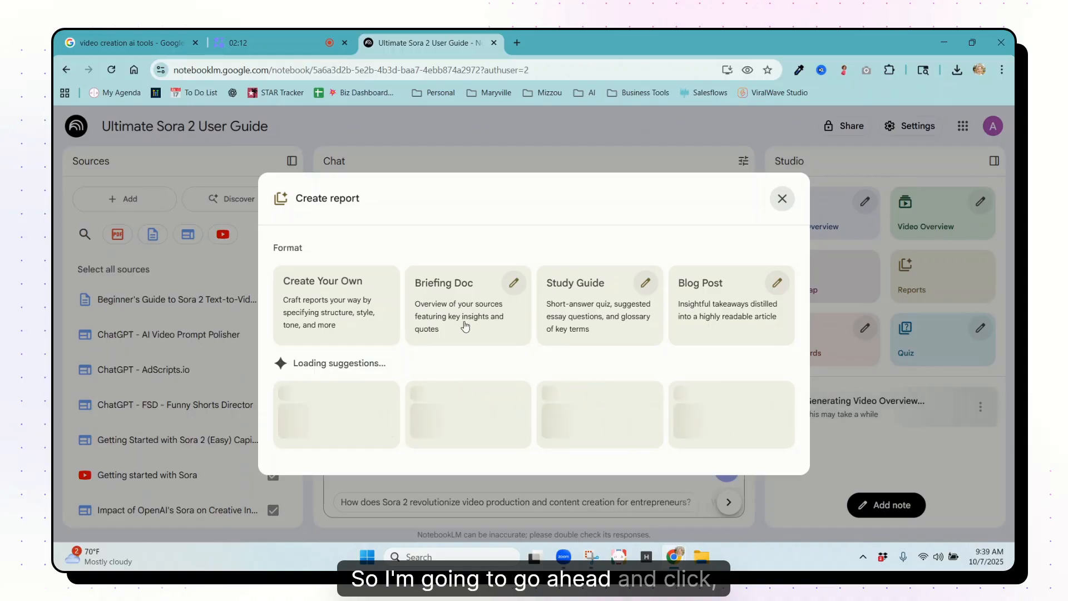
left_click(456, 313)
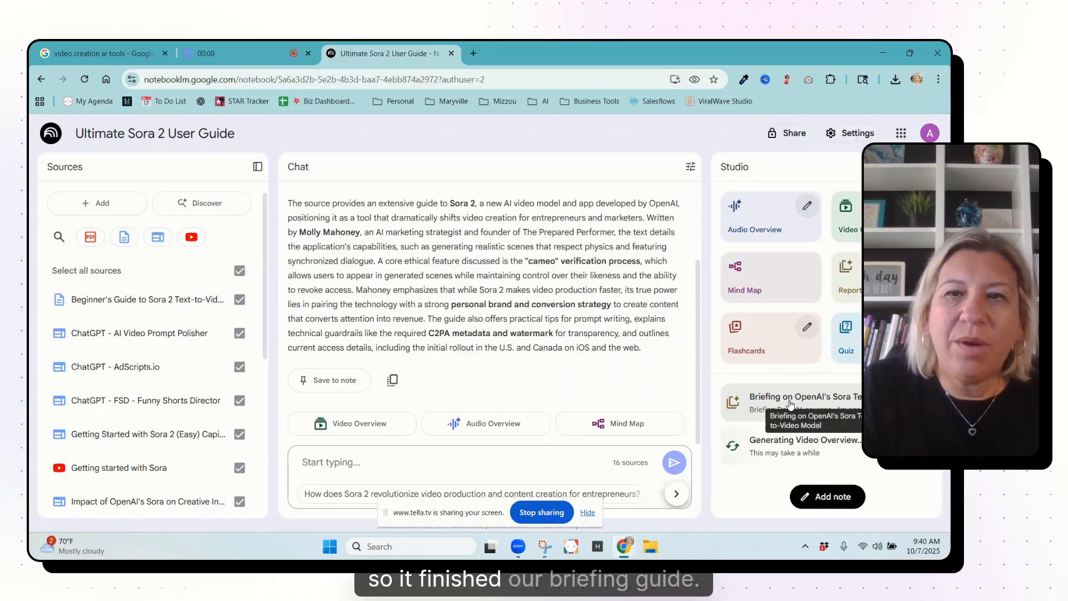
Step: Open the briefing on OpenAI's Sora text-to-video model, read its summary, key features and usage steps, and return to the Studio overview
left_click(790, 403)
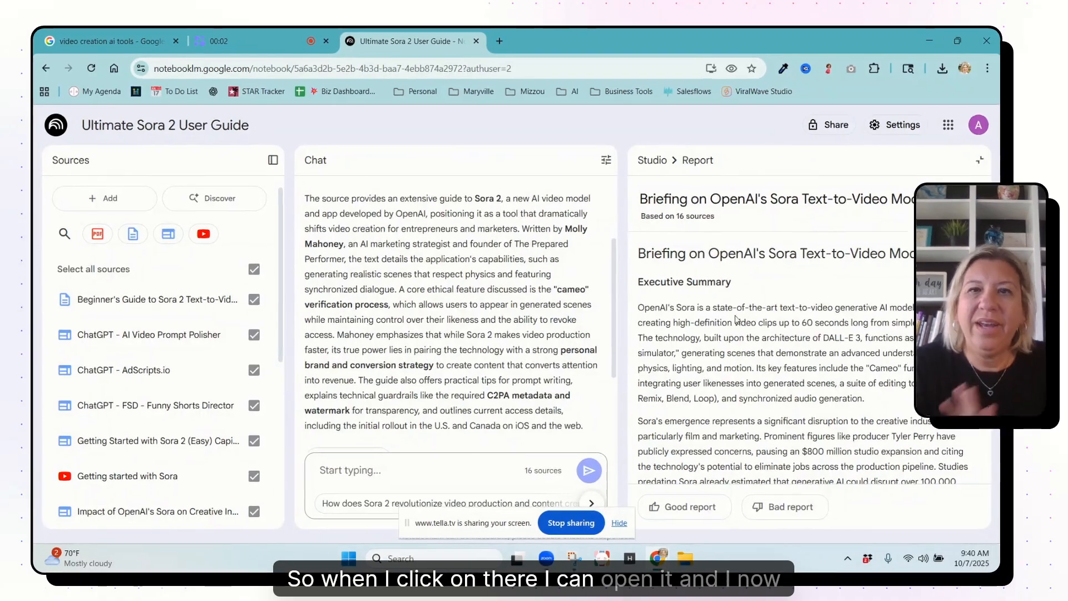
scroll(731, 323, "down", 1)
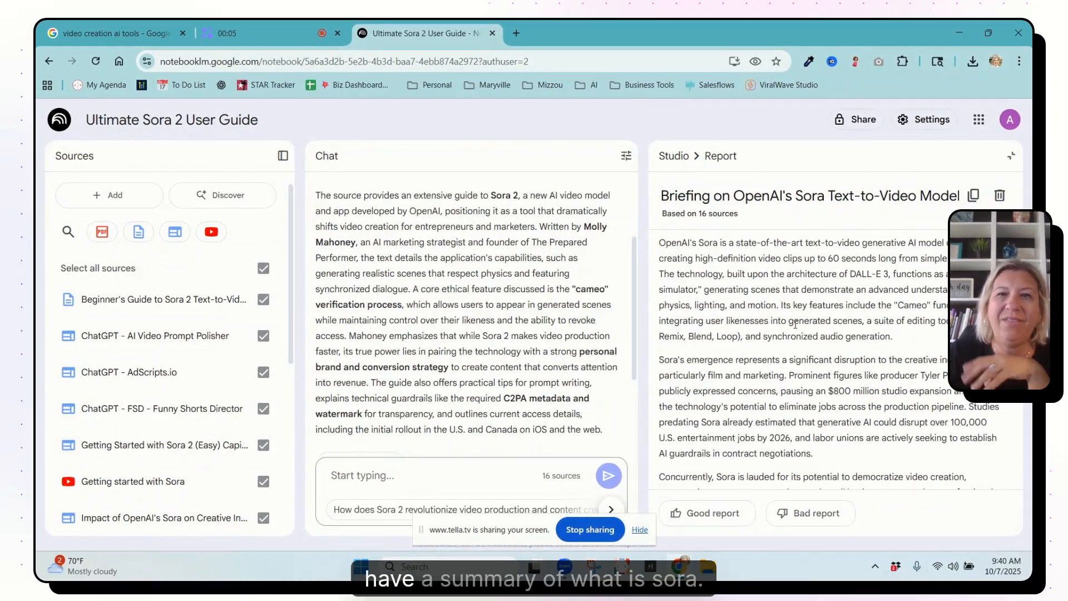
scroll(795, 324, "down", 2)
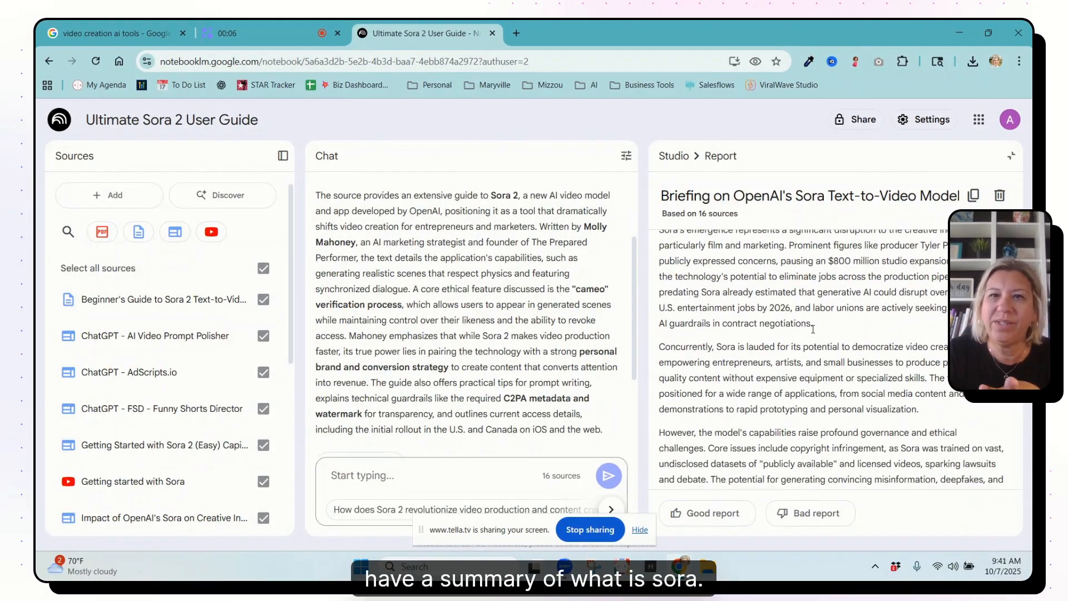
scroll(813, 329, "down", 3)
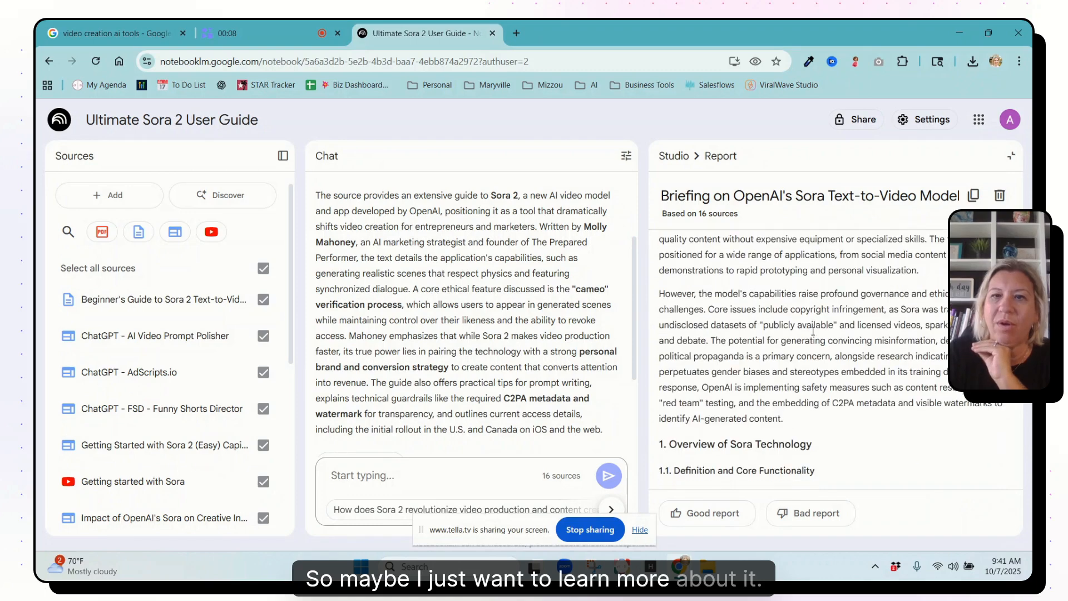
scroll(813, 331, "down", 6)
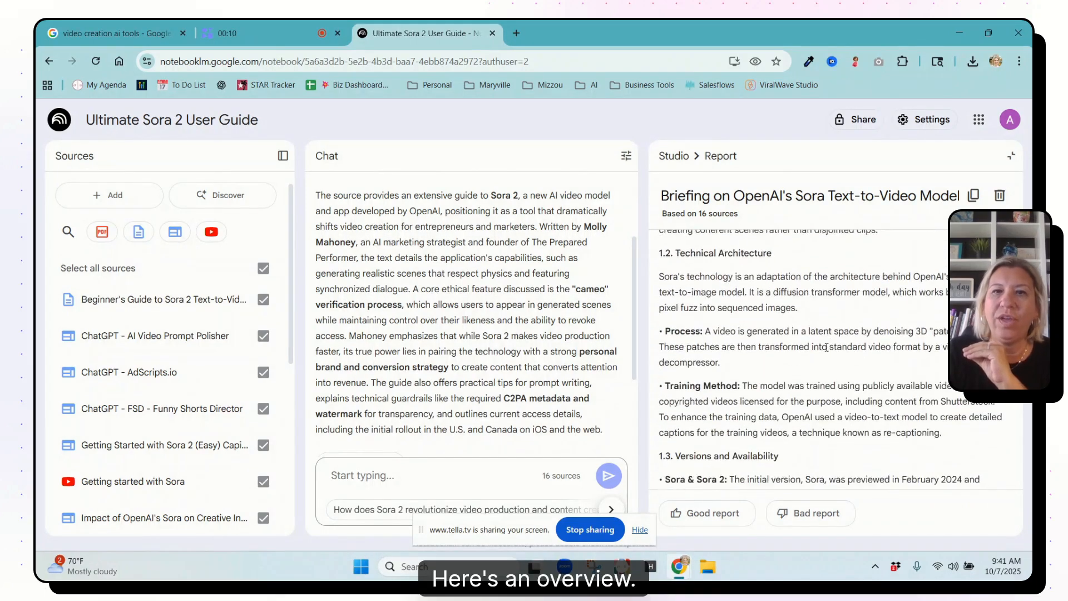
scroll(827, 348, "down", 5)
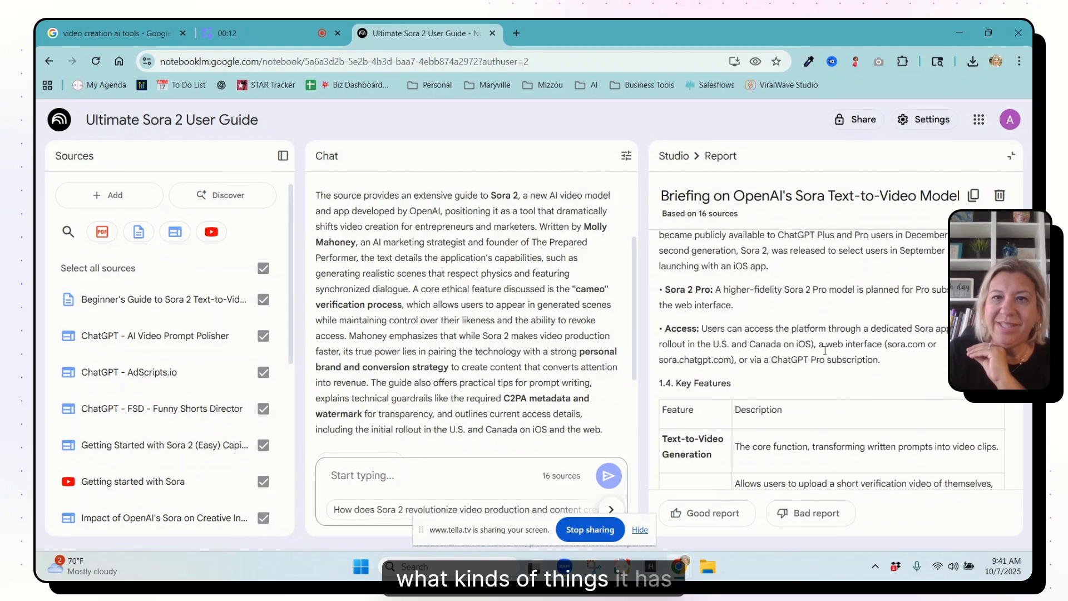
scroll(789, 318, "down", 3)
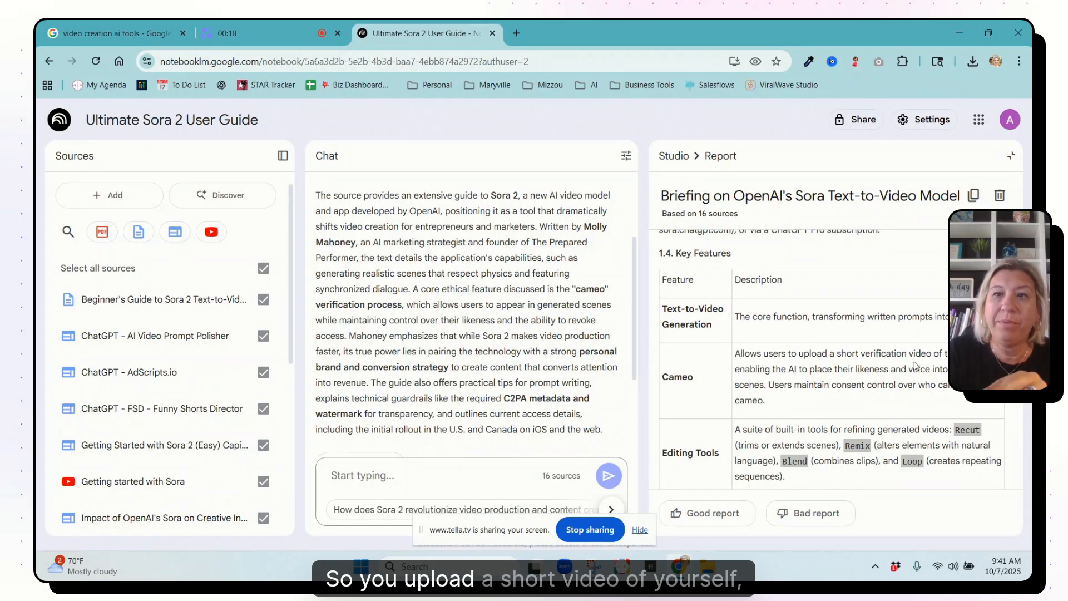
scroll(882, 371, "down", 1)
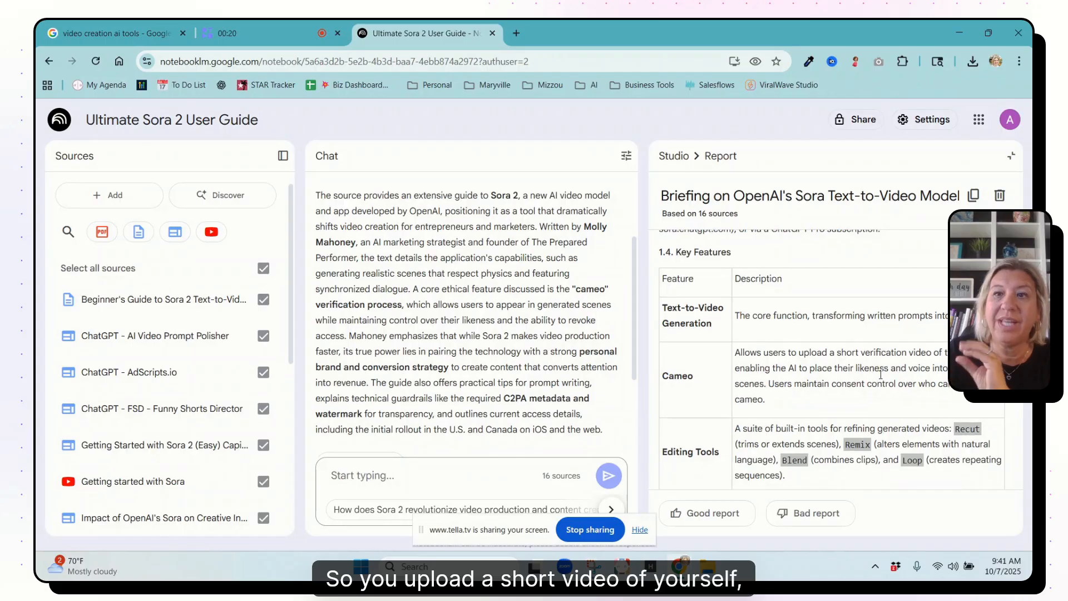
scroll(806, 414, "down", 4)
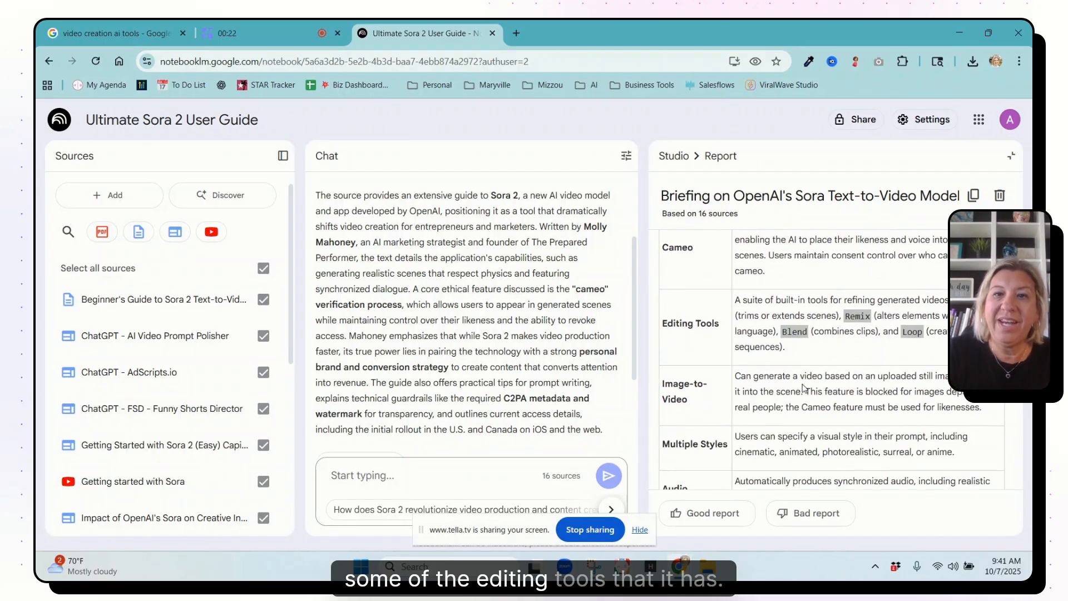
scroll(787, 412, "down", 3)
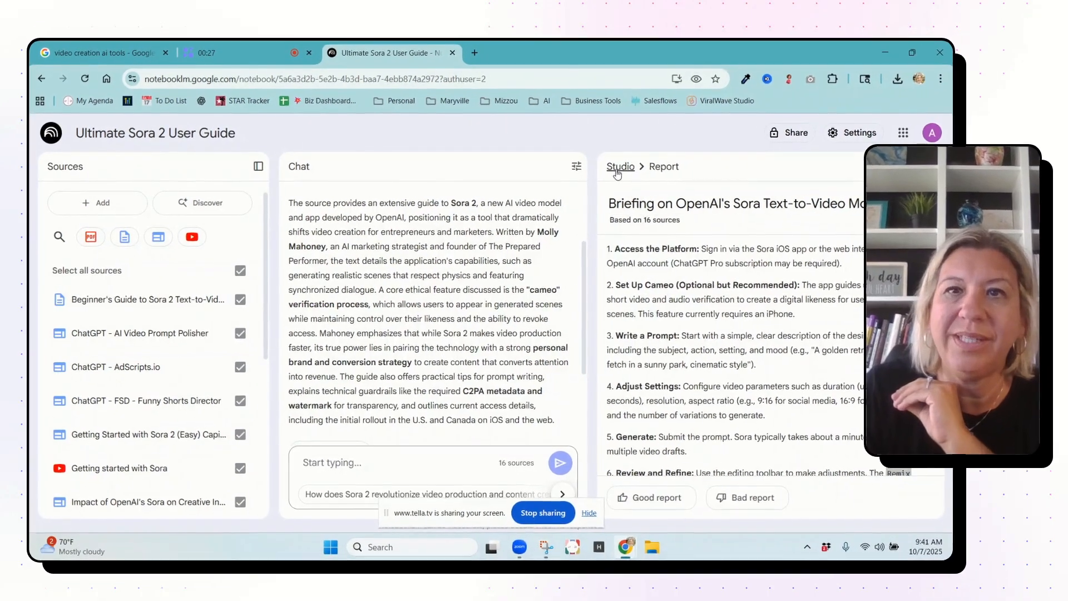
left_click(674, 155)
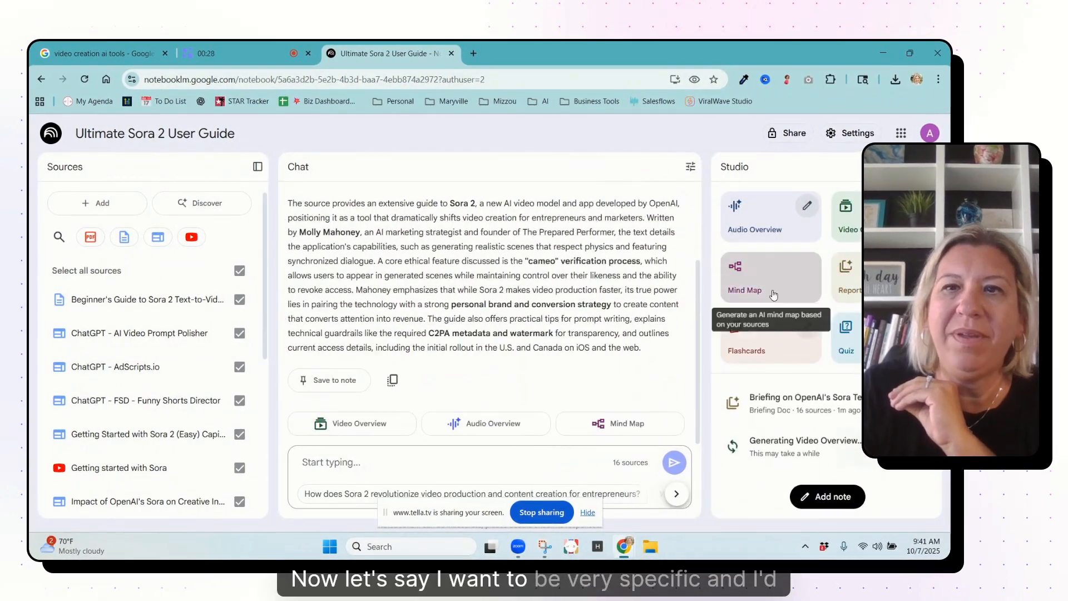
Step: Generate another report from the sources in the suggested Introductory Guide format
left_click(846, 276)
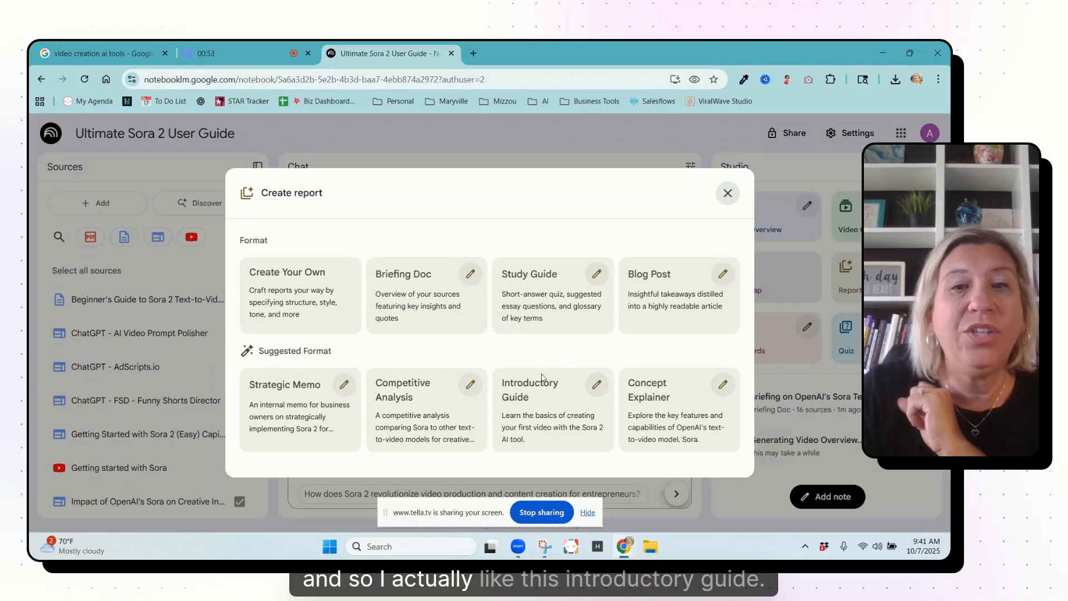
left_click(596, 385)
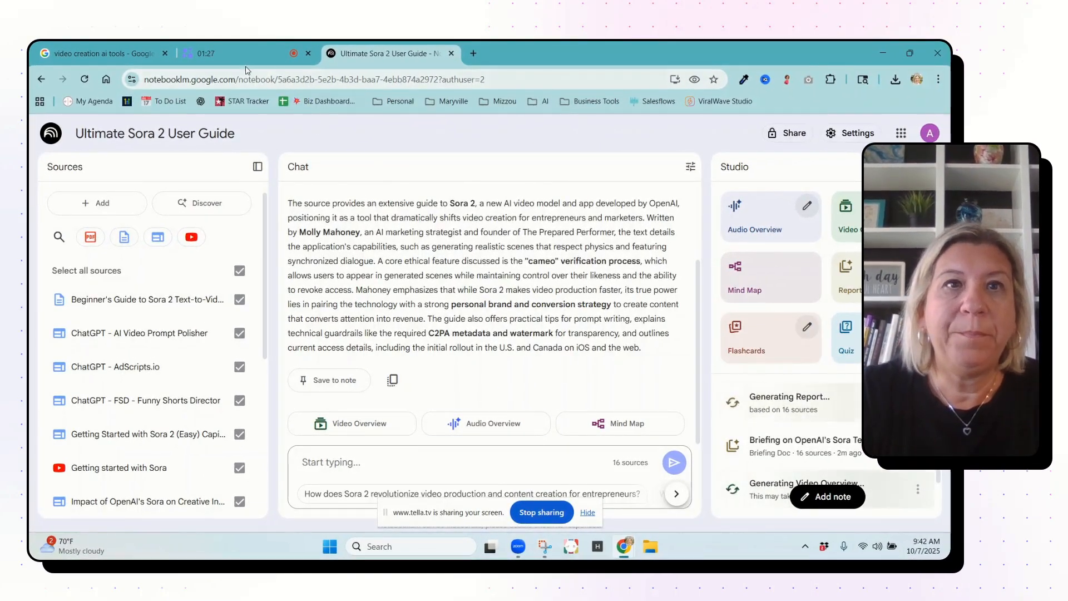
left_click(225, 56)
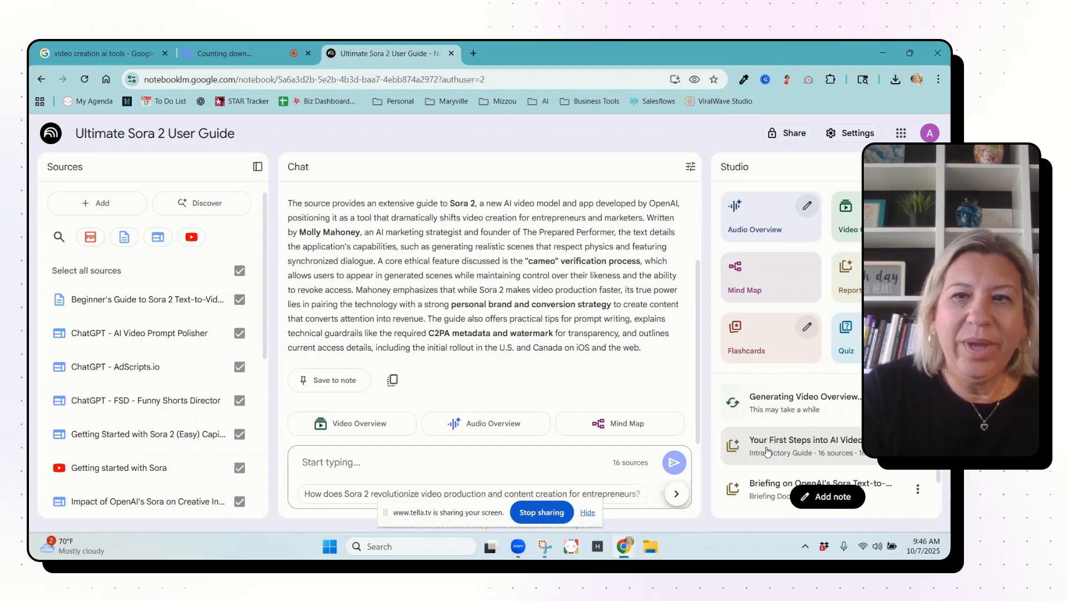
Step: Open the "Your First Steps into AI Video" guide and read its explanation of Sora and the 6-step walkthrough
left_click(767, 451)
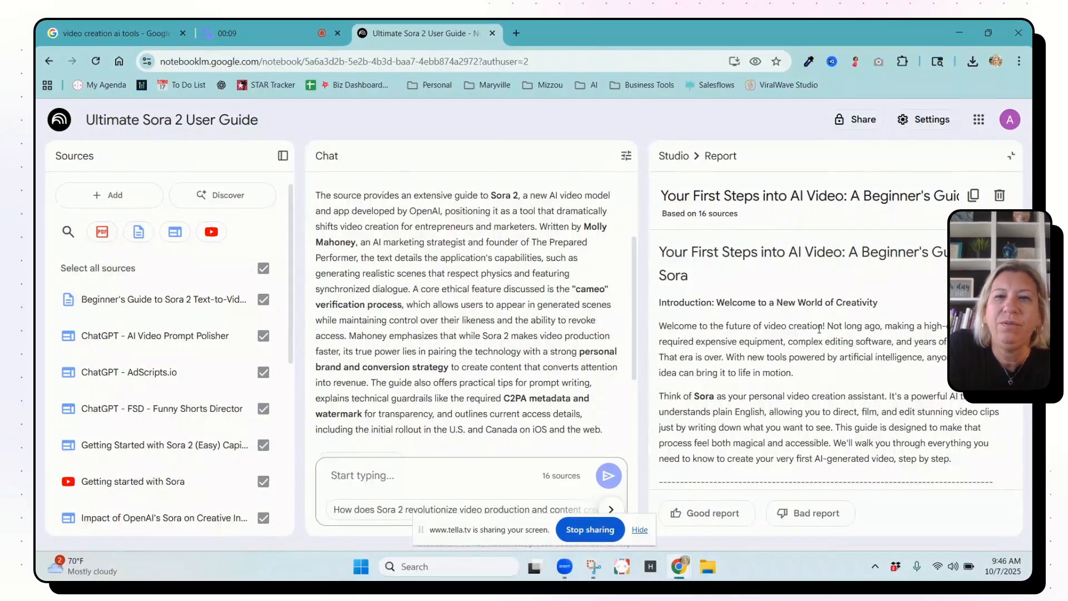
scroll(774, 400, "down", 5)
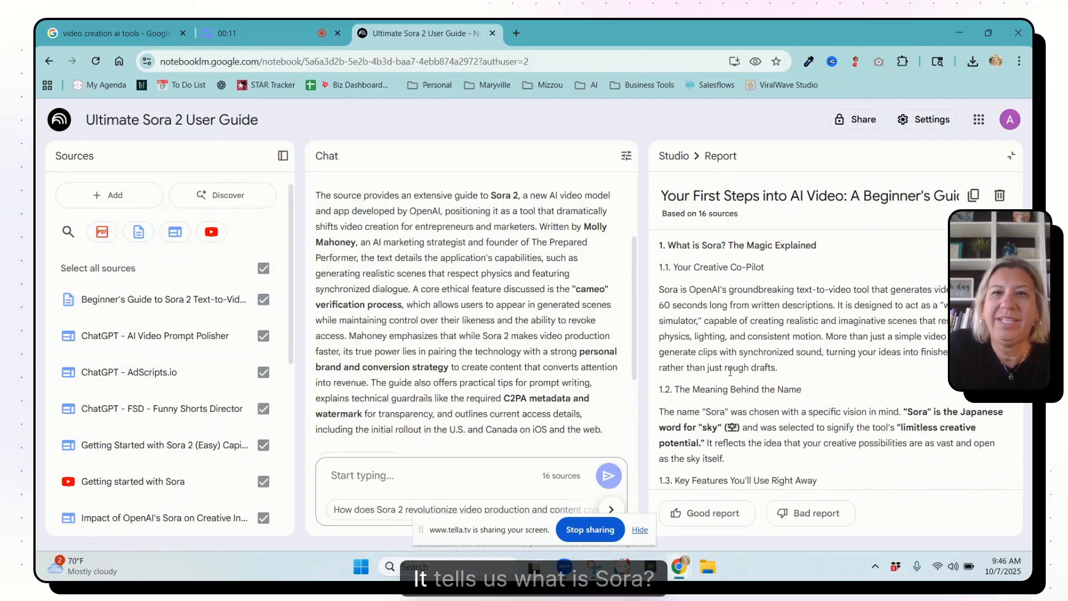
scroll(748, 302, "down", 5)
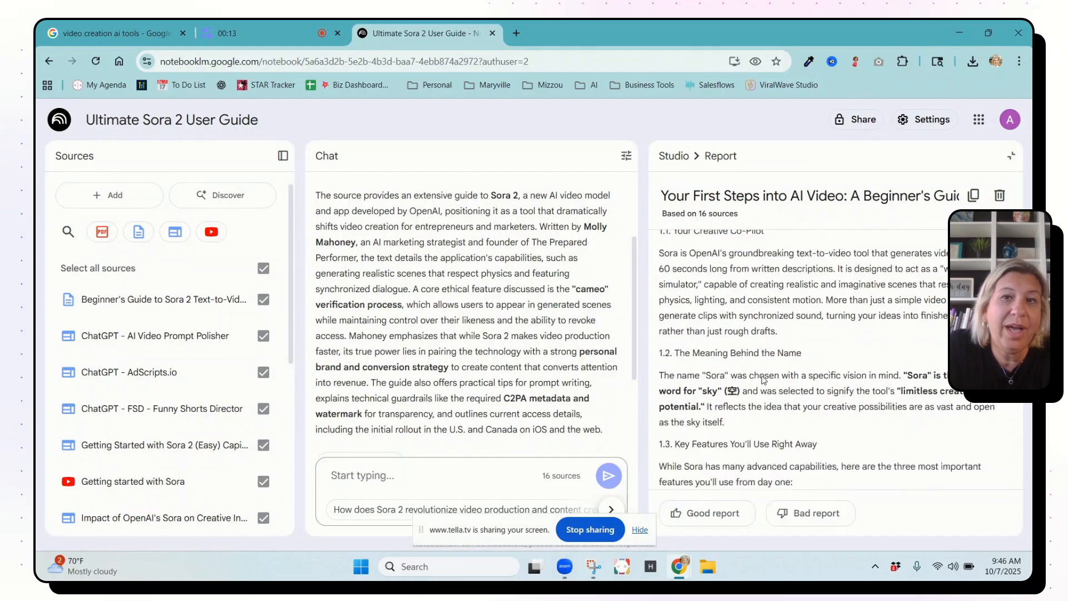
scroll(762, 389, "down", 4)
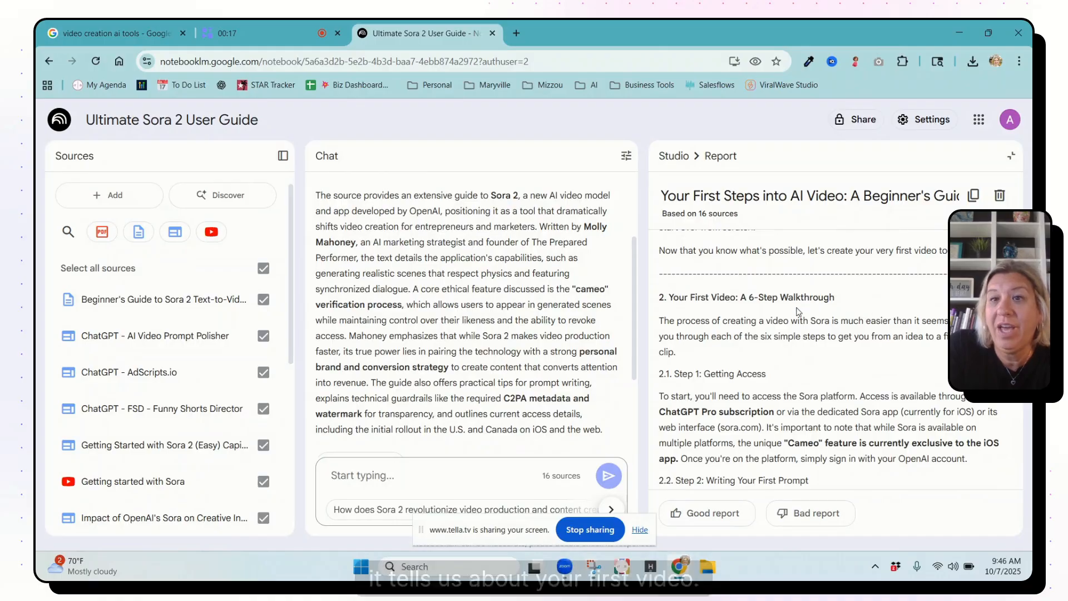
scroll(768, 400, "down", 4)
scroll(767, 402, "down", 5)
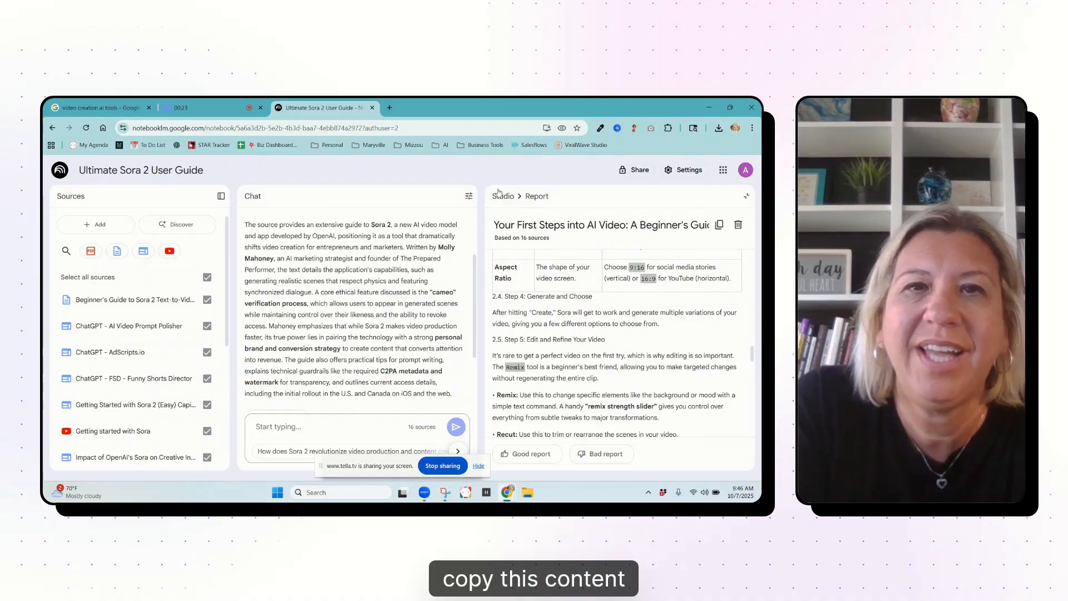
Step: Open Gamma's AI creation page in a new browser tab and paste the copied beginner's guide to Sora as source text
left_click(390, 109)
type("gamma.app/create")
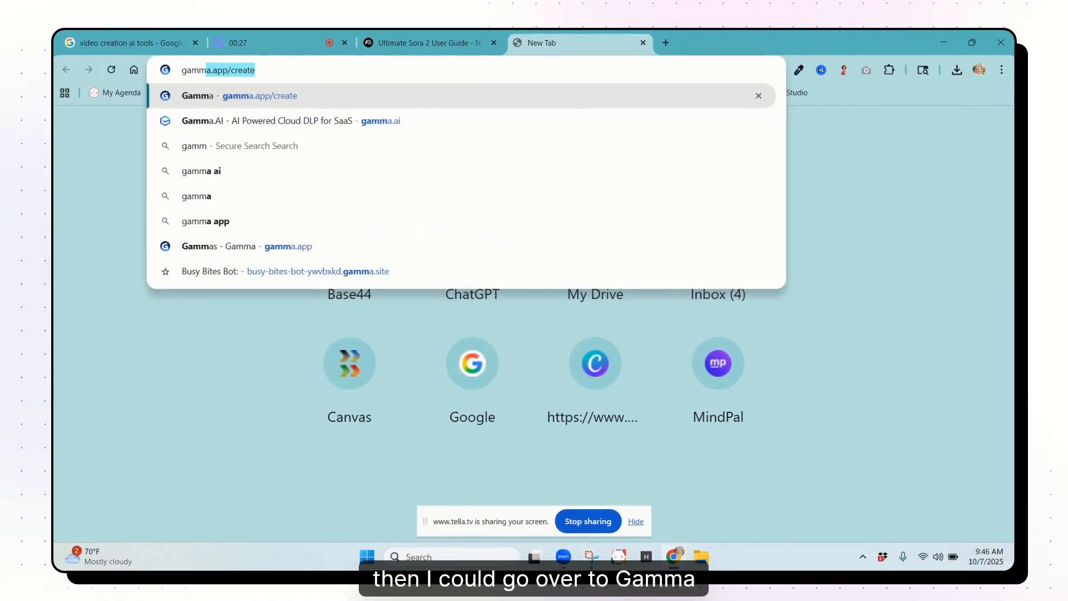
key("Return")
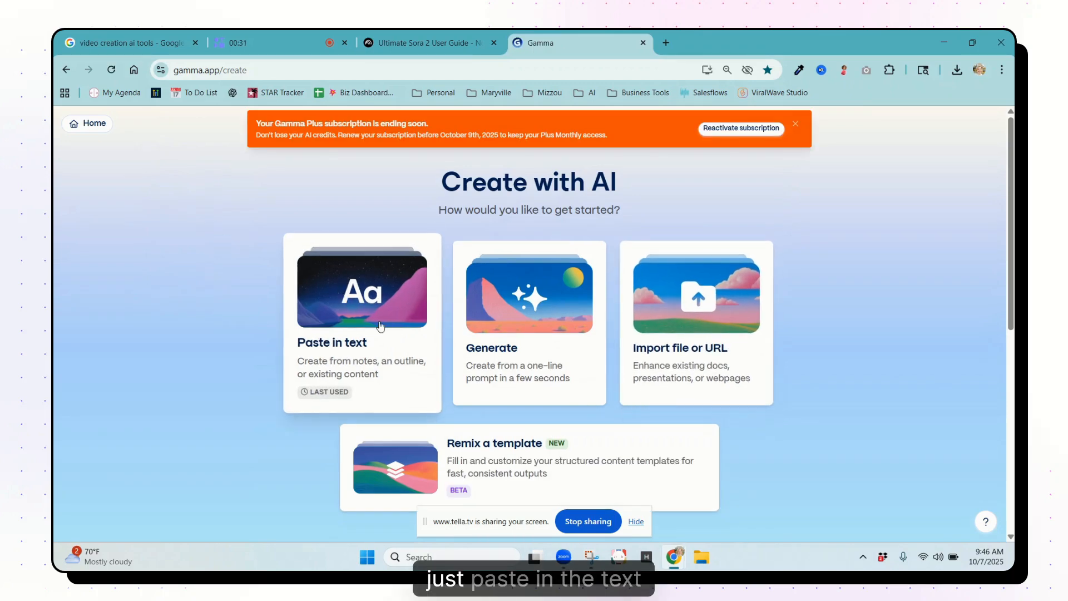
left_click(439, 344)
right_click(389, 370)
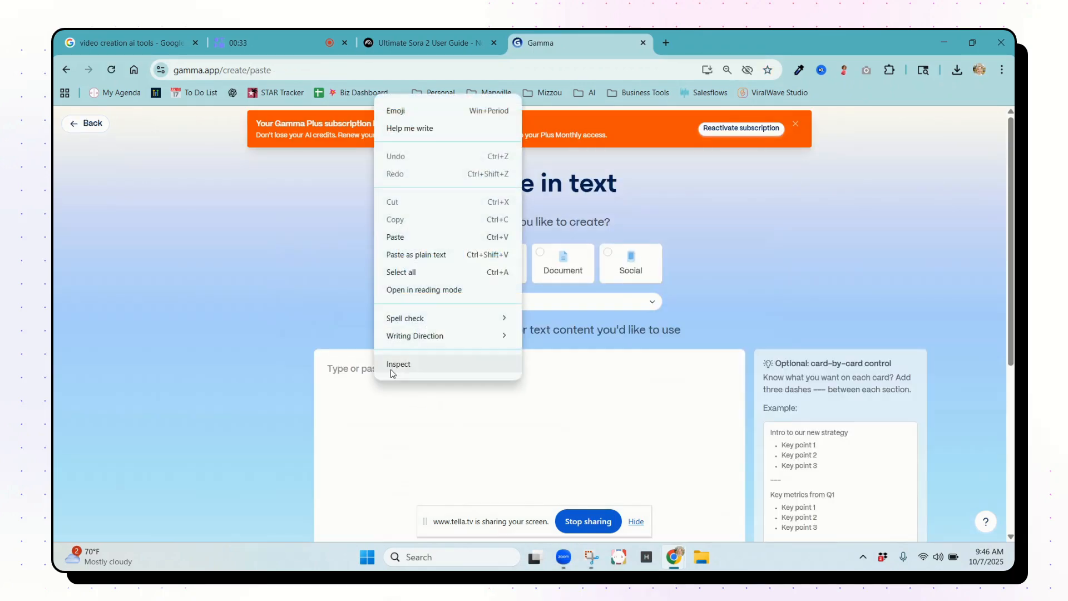
left_click(436, 237)
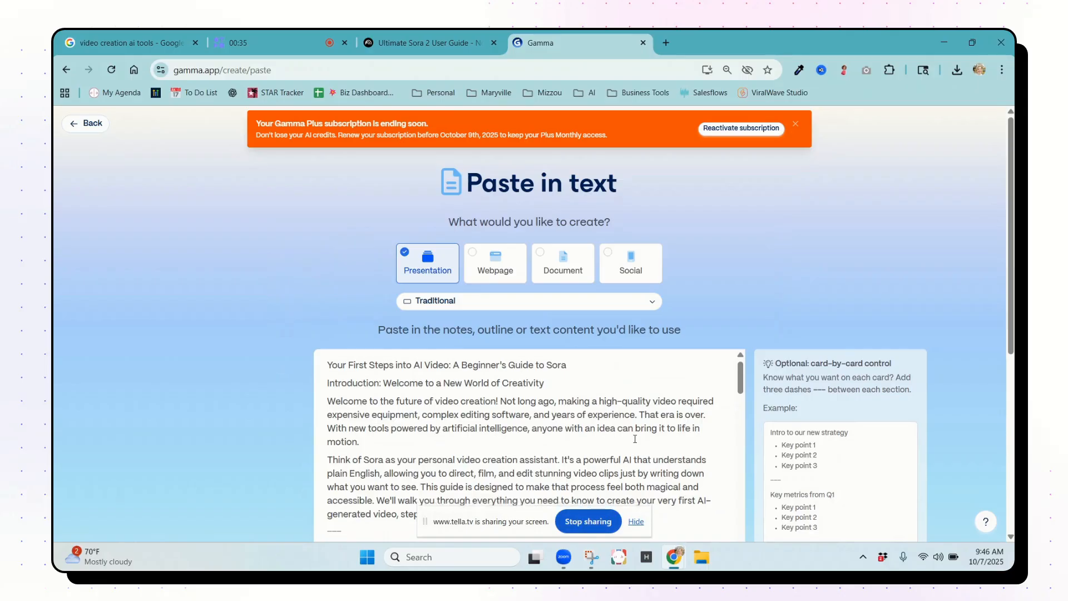
Step: Choose to preserve the exact text, continue to the prompt editor, and generate the presentation from the card-by-card content
scroll(590, 480, "down", 6)
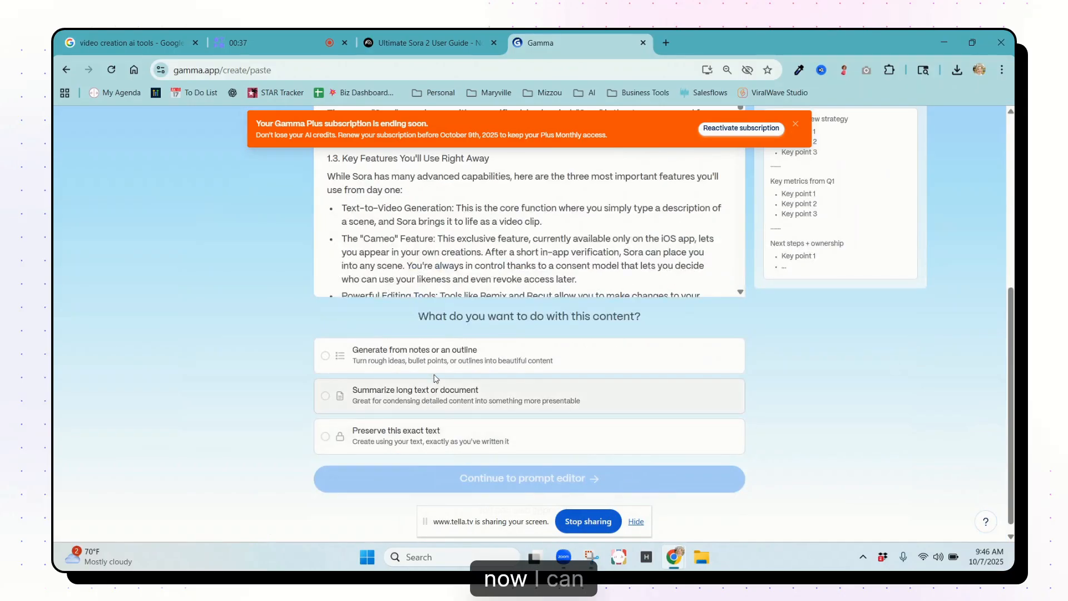
left_click(409, 434)
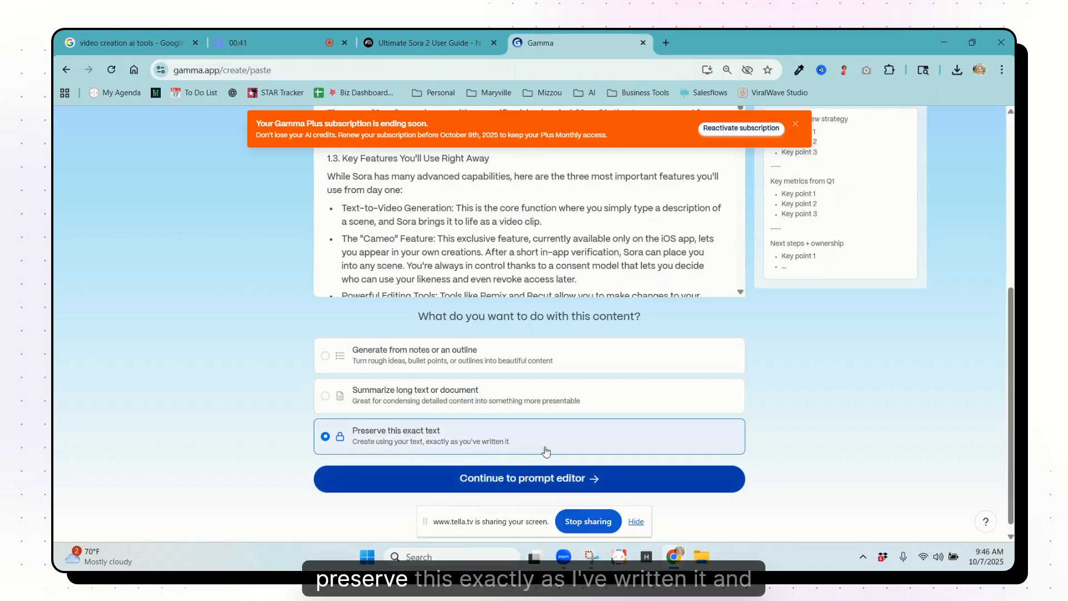
left_click(529, 481)
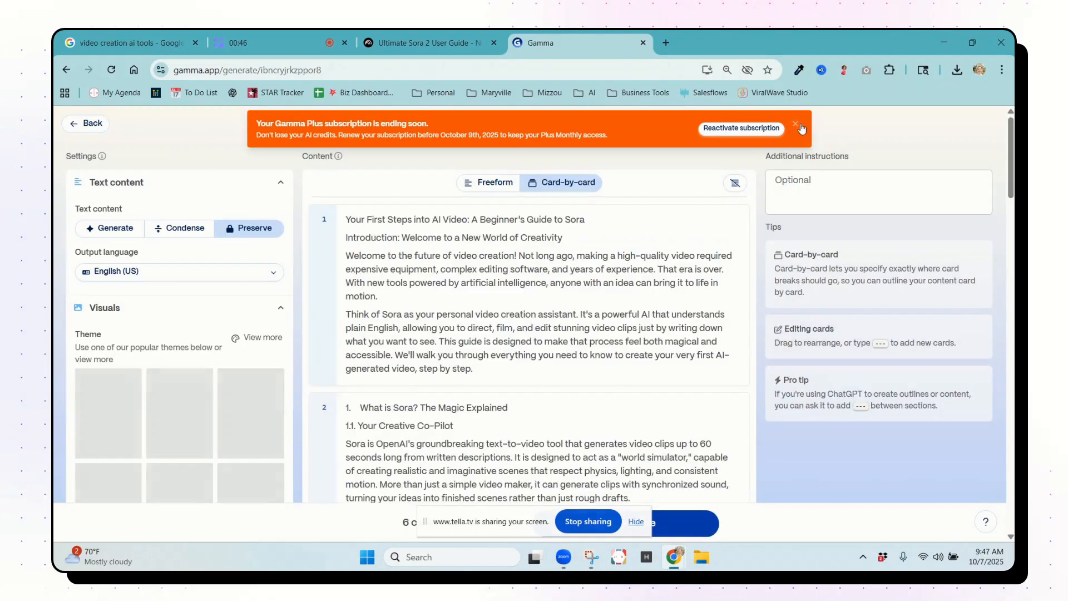
left_click(798, 126)
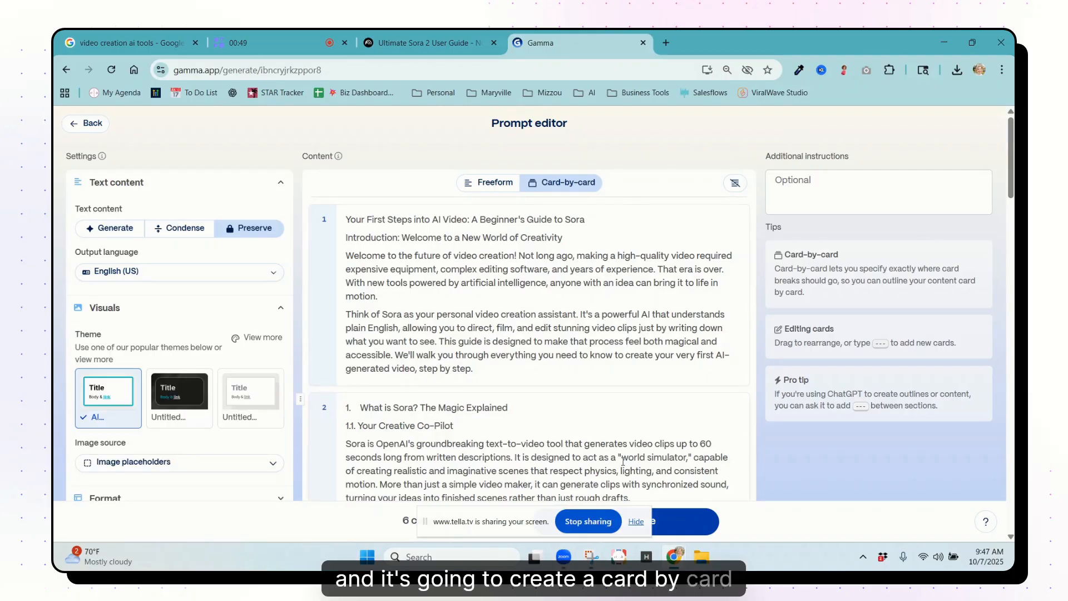
left_click_drag(508, 525, 185, 520)
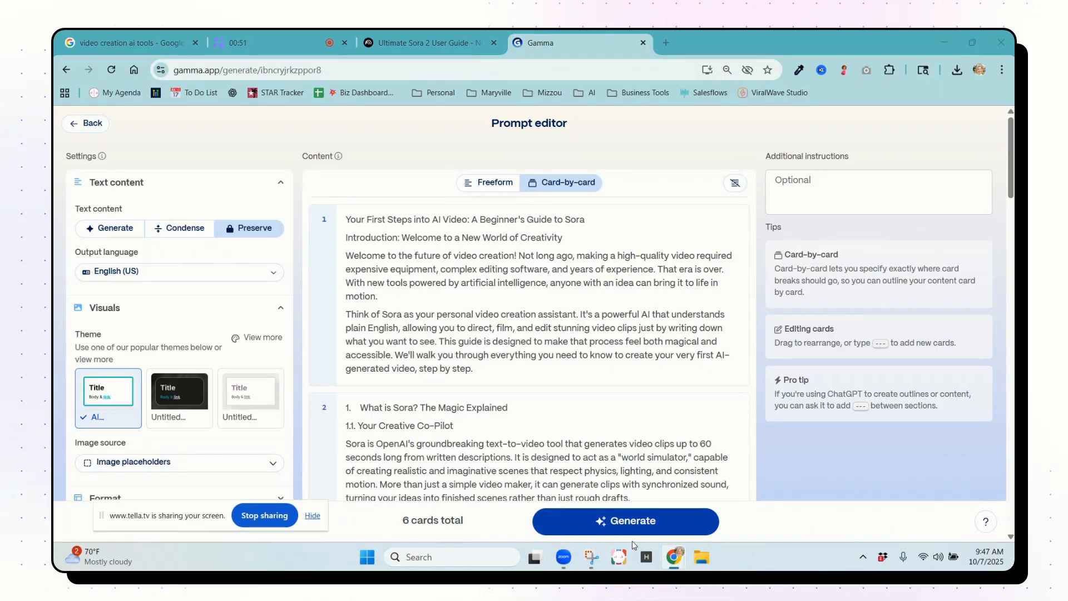
left_click(631, 523)
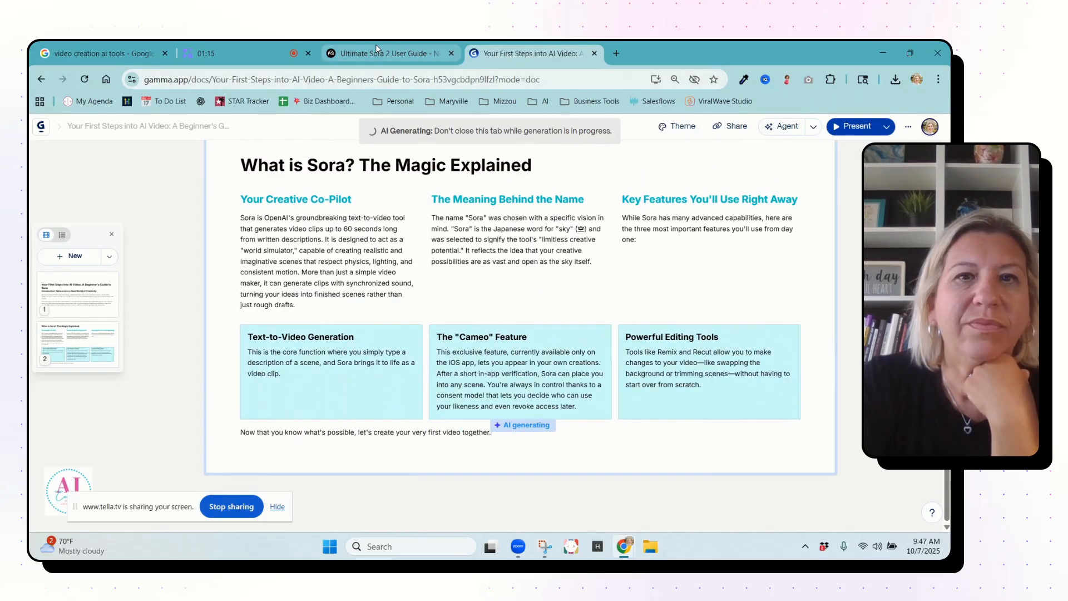
Step: Return to the NotebookLM notebook's Studio and generate an Audio Overview with the prompt "focus specifically on the ideas of how I can use Sora in my small business."
left_click(376, 46)
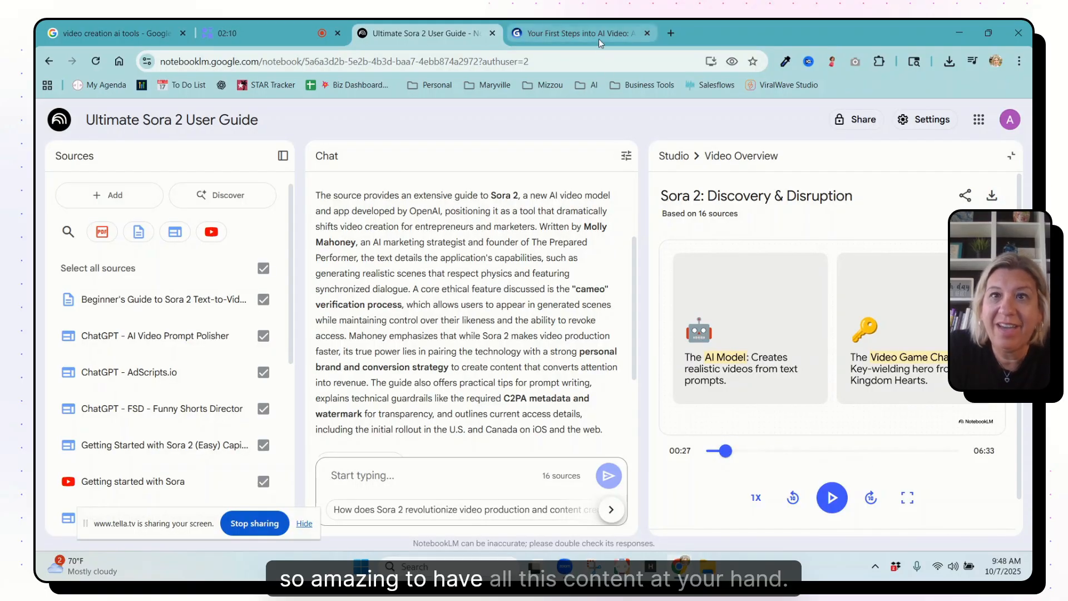
left_click(667, 161)
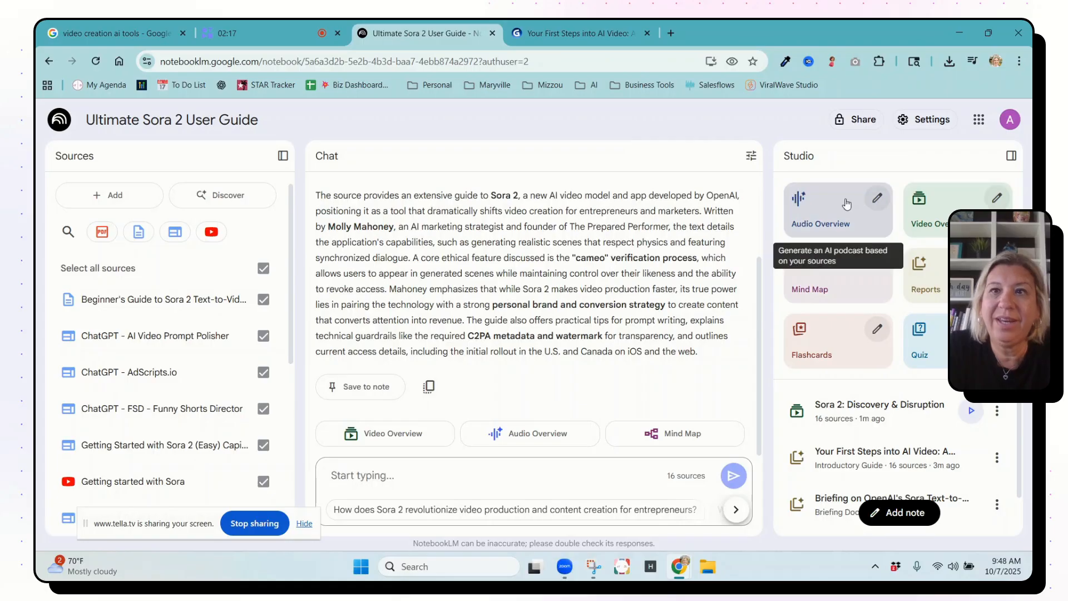
left_click(877, 199)
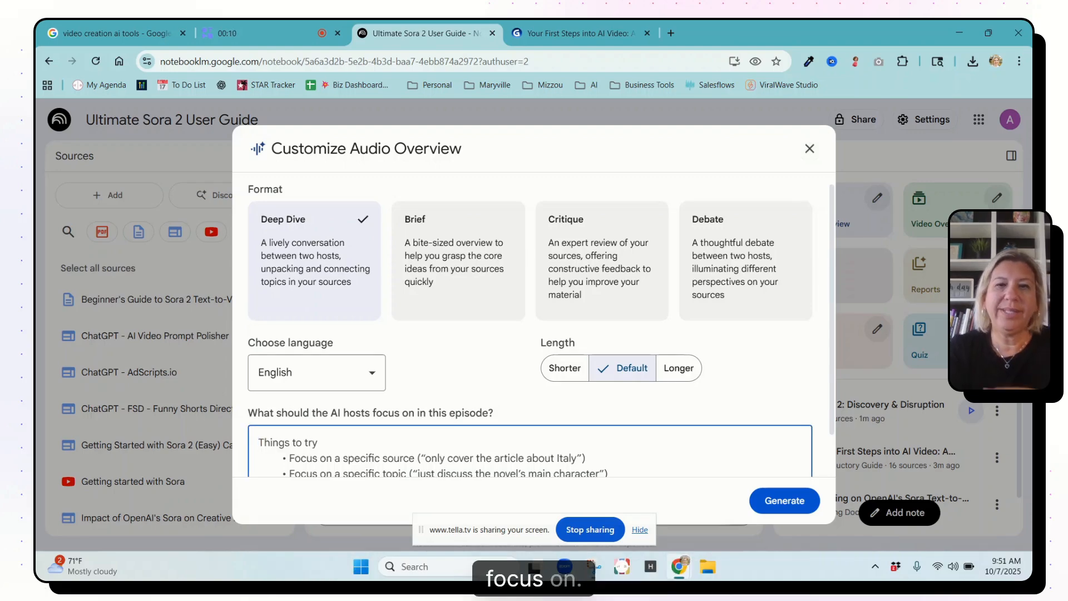
type("fosu")
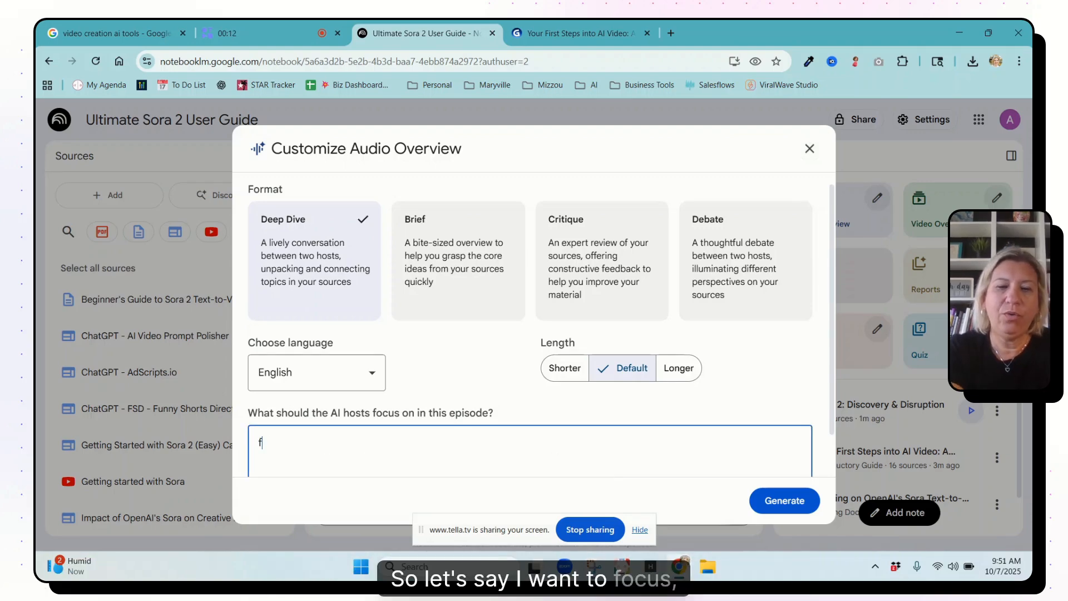
type(" specifically on the")
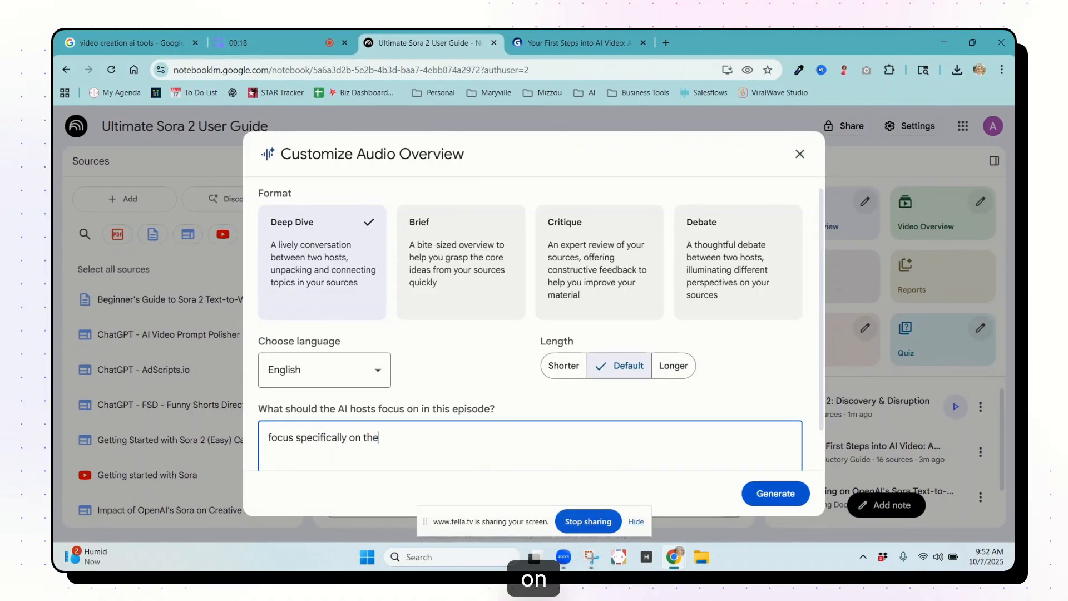
type(" ida")
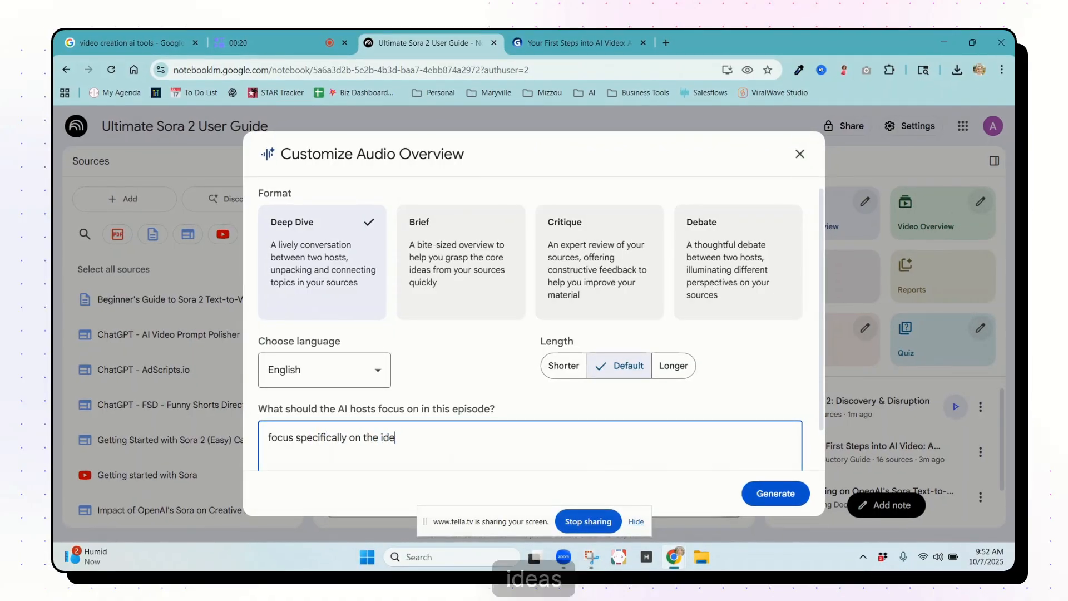
type("as of how I c")
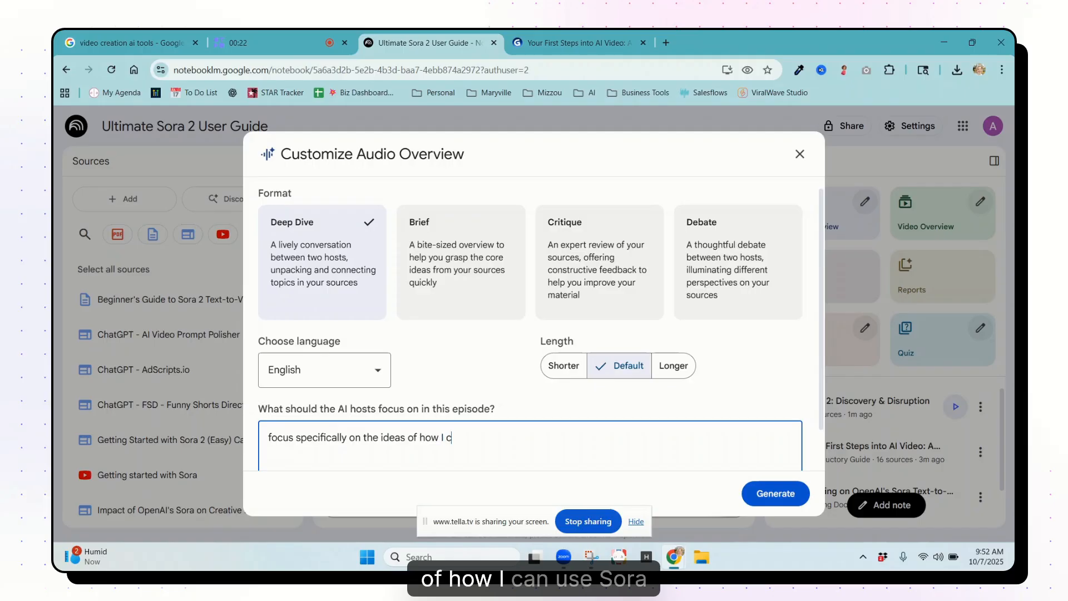
type("an use Sora in ")
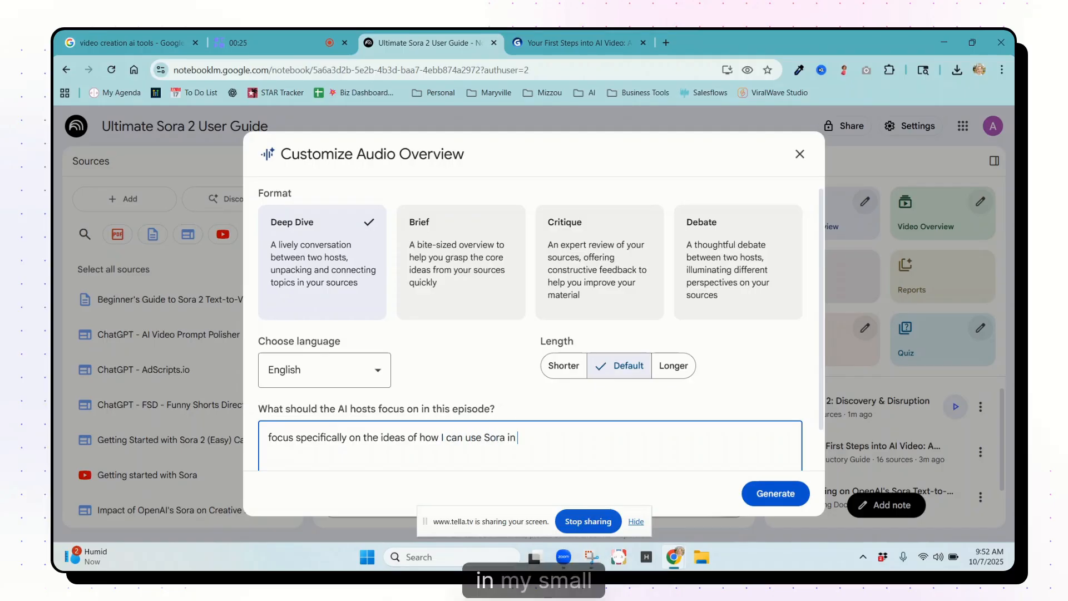
type("my small bus")
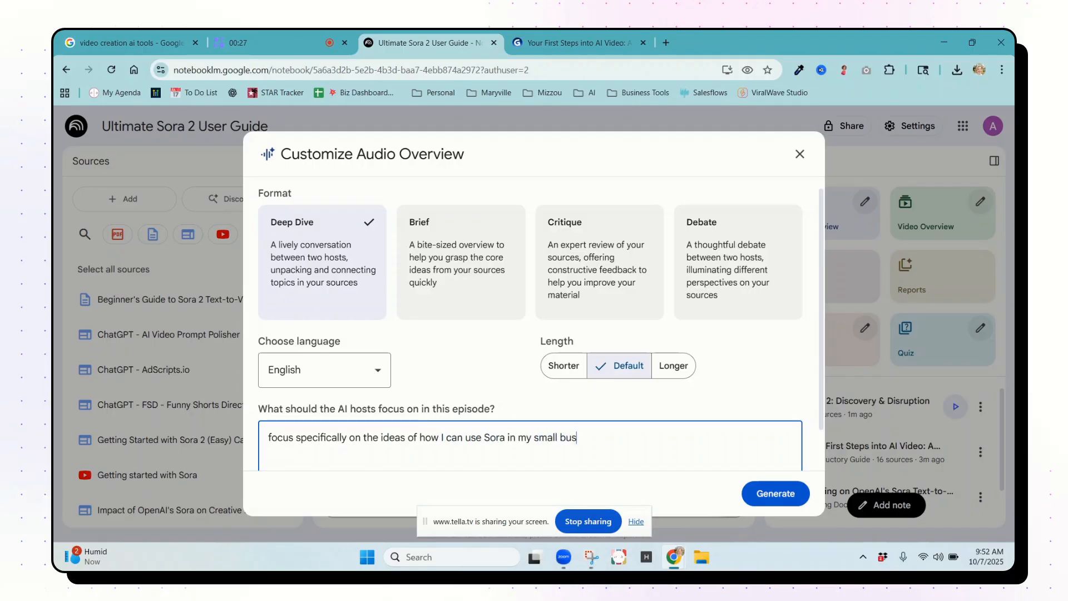
type("iness.")
left_click(771, 500)
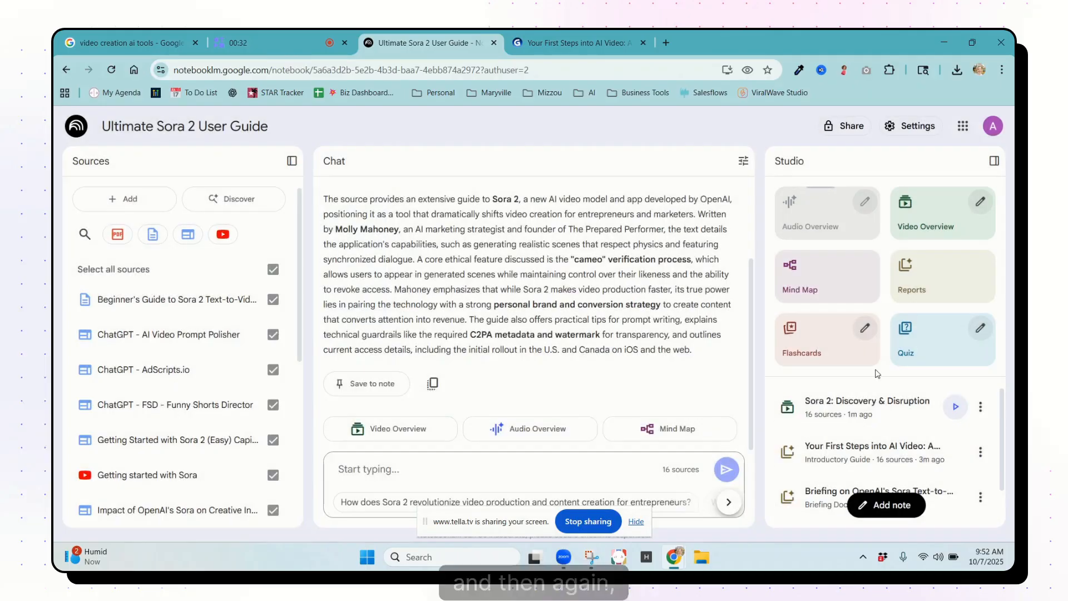